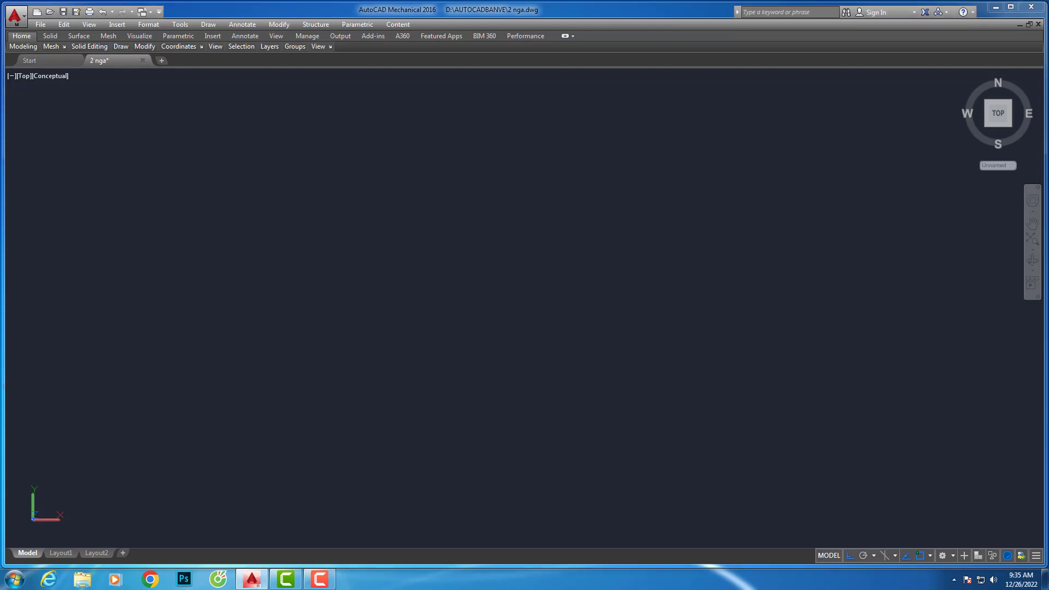
Draw a 600 by 300 rectangle
{"action": "key", "text": "Return"}
{"action": "left_click", "coordinate": [330, 234]}
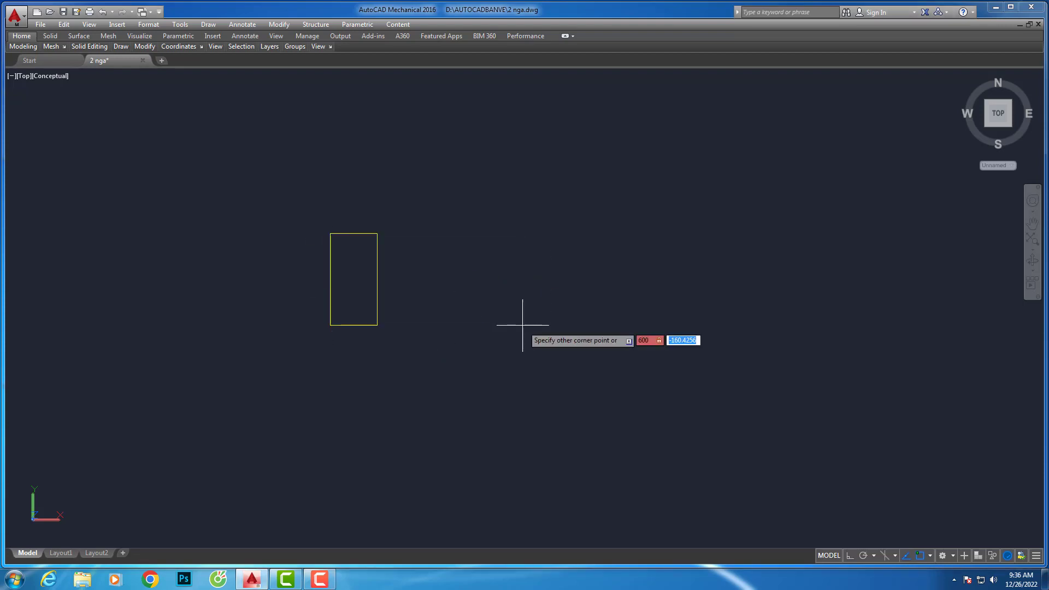
{"action": "type", "text": "0"}
{"action": "key", "text": "Return"}
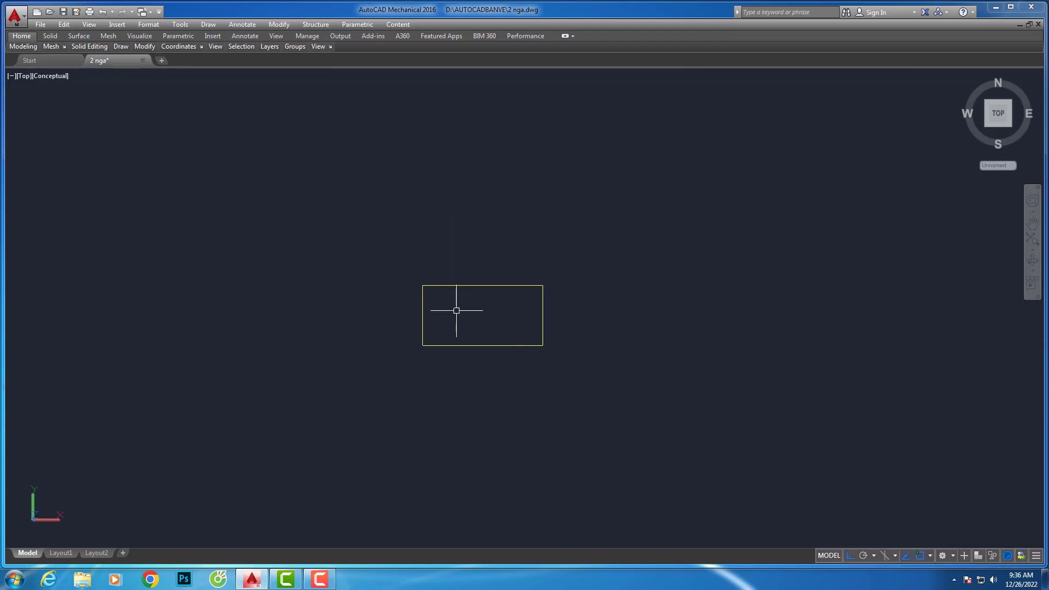
{"action": "scroll", "coordinate": [456, 310], "scroll_direction": "up", "scroll_amount": 5}
Draw a circle centred in the rectangle and select it
{"action": "key", "text": "Return"}
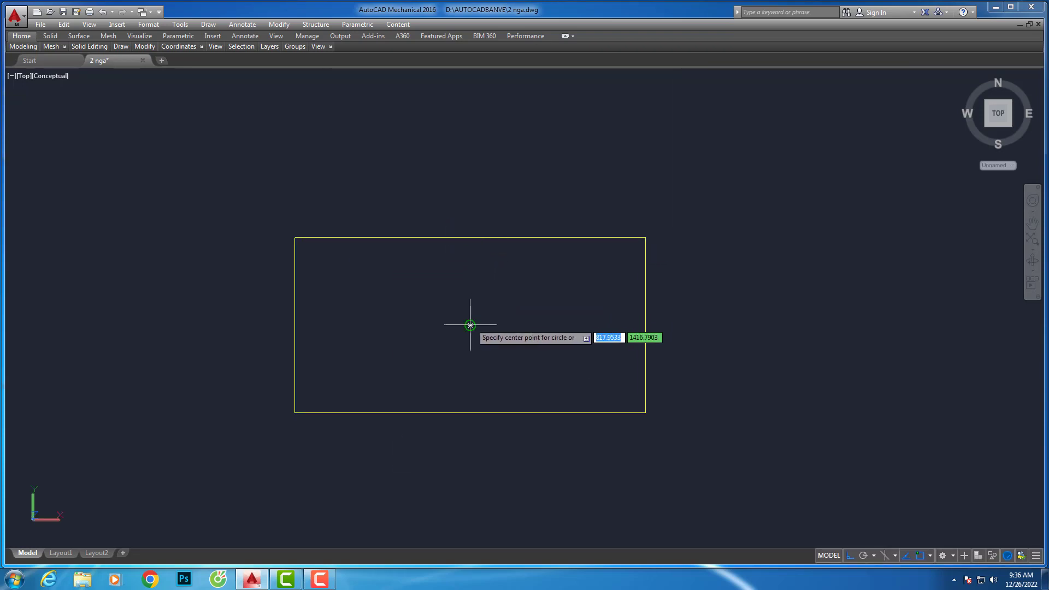
{"action": "left_click", "coordinate": [470, 325]}
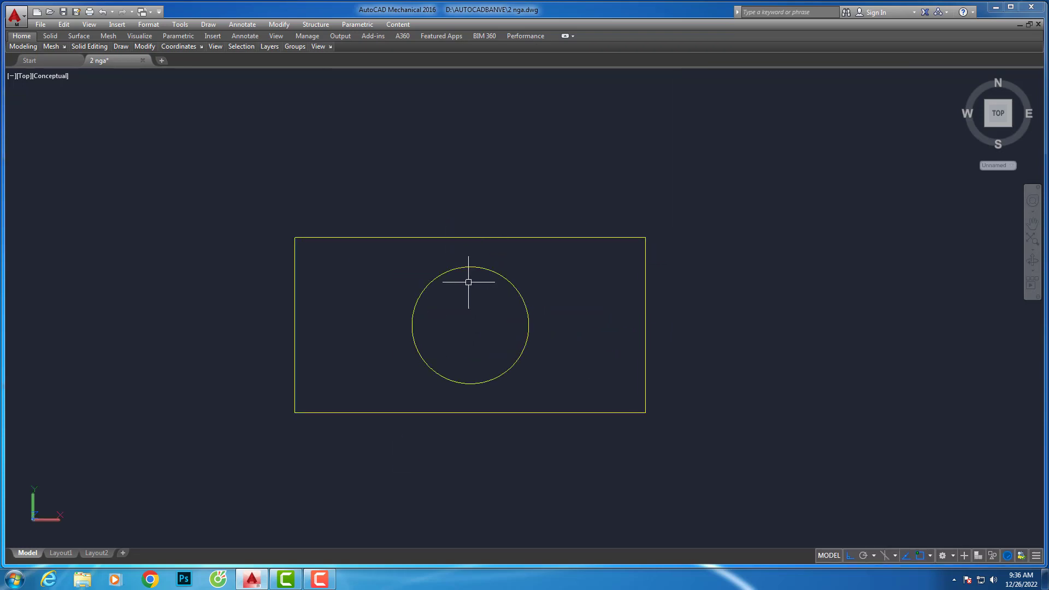
{"action": "left_click", "coordinate": [468, 314]}
{"action": "left_click", "coordinate": [387, 375]}
Copy the circle to the rectangle's left and right edge midpoints, 300 units apart
{"action": "type", "text": "co"}
{"action": "key", "text": "Return"}
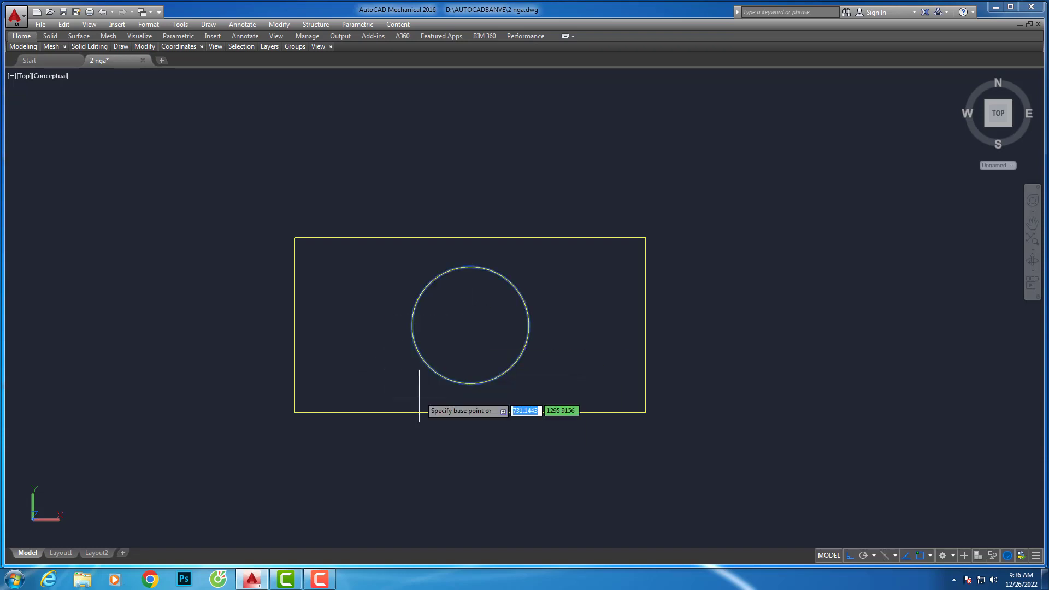
{"action": "left_click", "coordinate": [470, 325]}
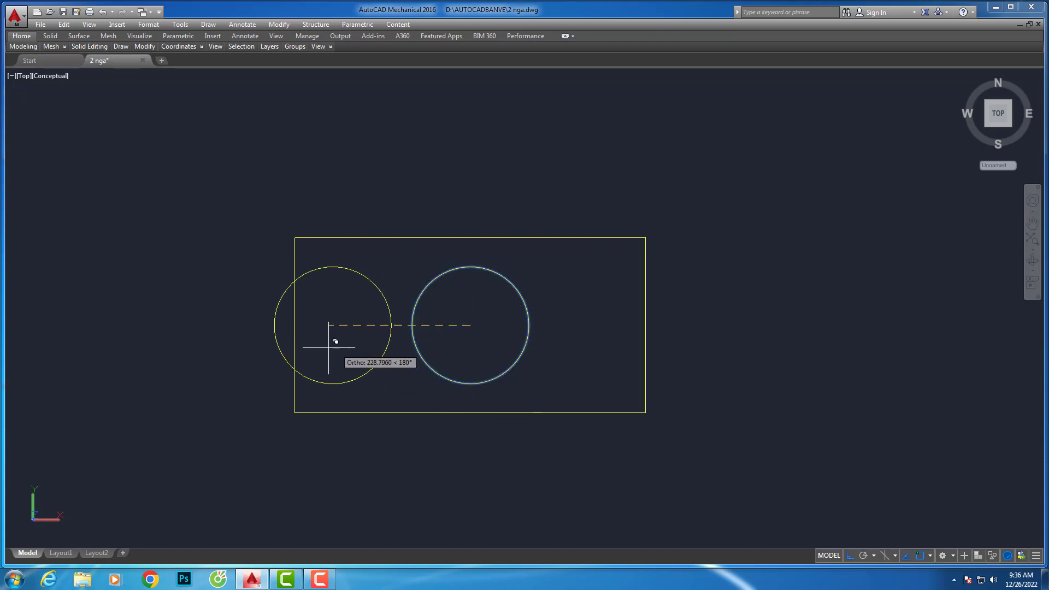
{"action": "left_click", "coordinate": [301, 319]}
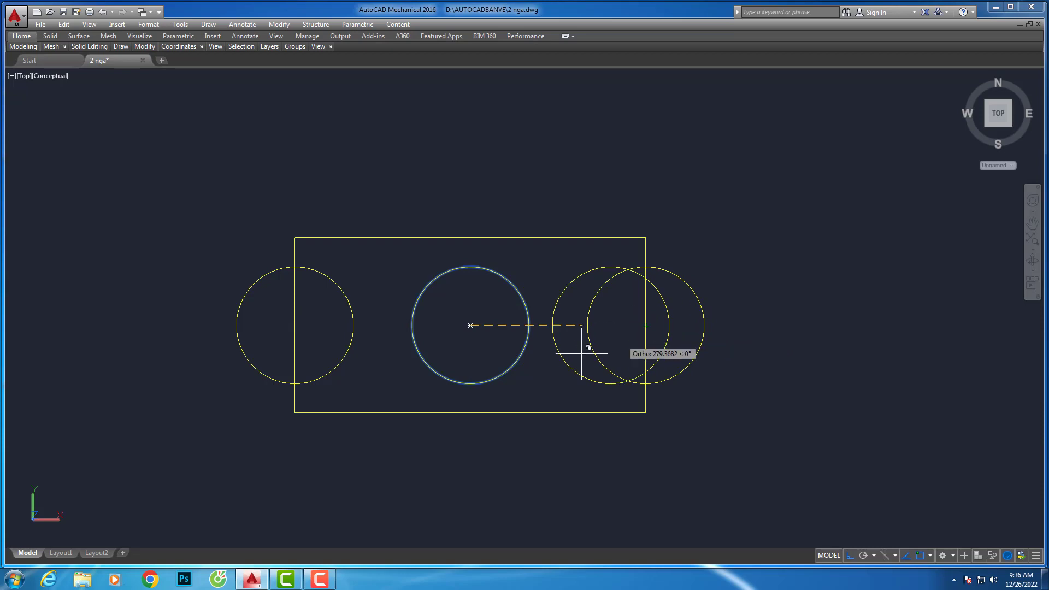
{"action": "key", "text": "Return"}
Draw a horizontal line through the three circle centres
{"action": "type", "text": "l"}
{"action": "key", "text": "Return"}
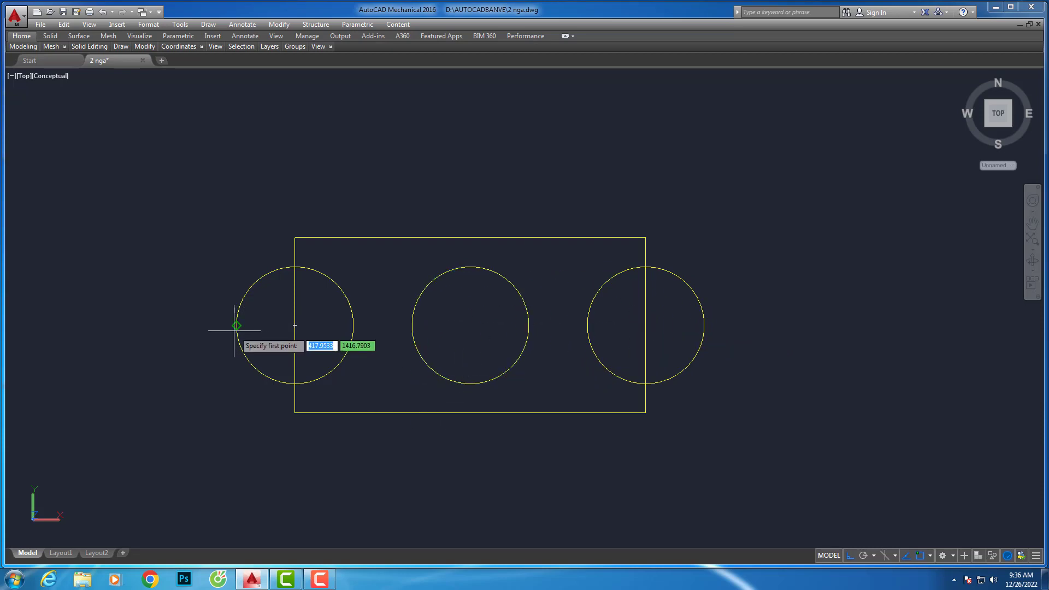
{"action": "left_click", "coordinate": [236, 326]}
{"action": "left_click", "coordinate": [788, 326]}
{"action": "key", "text": "Return"}
{"action": "type", "text": "tr"}
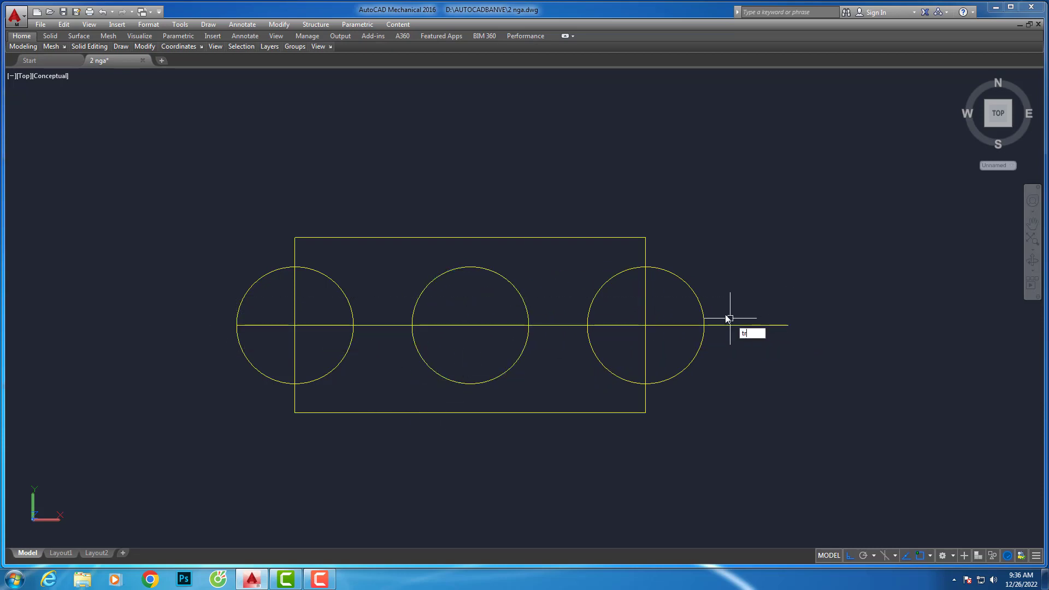
Trim away the upper halves of the three circles along the line
{"action": "key", "text": "Return"}
{"action": "key", "text": "Return"}
{"action": "left_click", "coordinate": [721, 300]}
{"action": "left_click", "coordinate": [192, 228]}
{"action": "key", "text": "Return"}
Delete the rectangle's top edge and the horizontal centre line
{"action": "left_click", "coordinate": [712, 275]}
{"action": "left_click", "coordinate": [223, 192]}
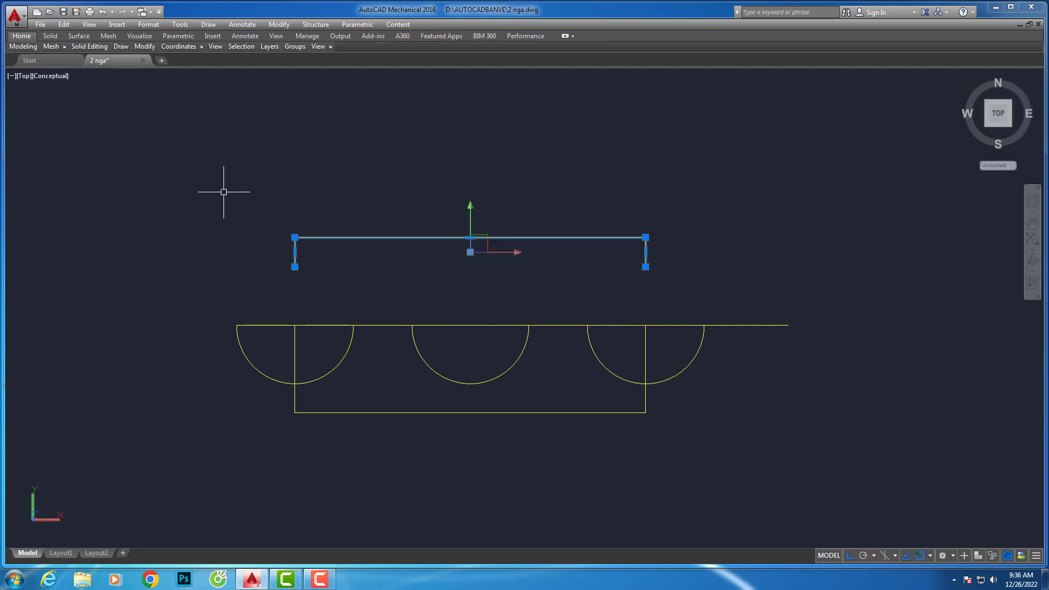
{"action": "left_click", "coordinate": [823, 293]}
{"action": "left_click", "coordinate": [745, 360]}
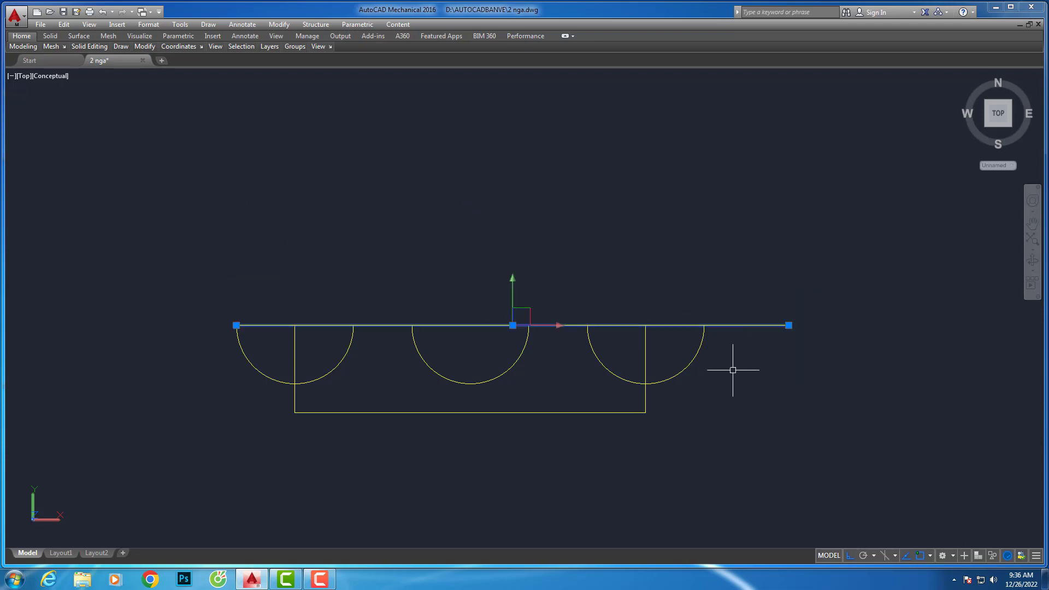
{"action": "key", "text": "Delete"}
{"action": "left_click", "coordinate": [744, 210]}
{"action": "left_click", "coordinate": [623, 255]}
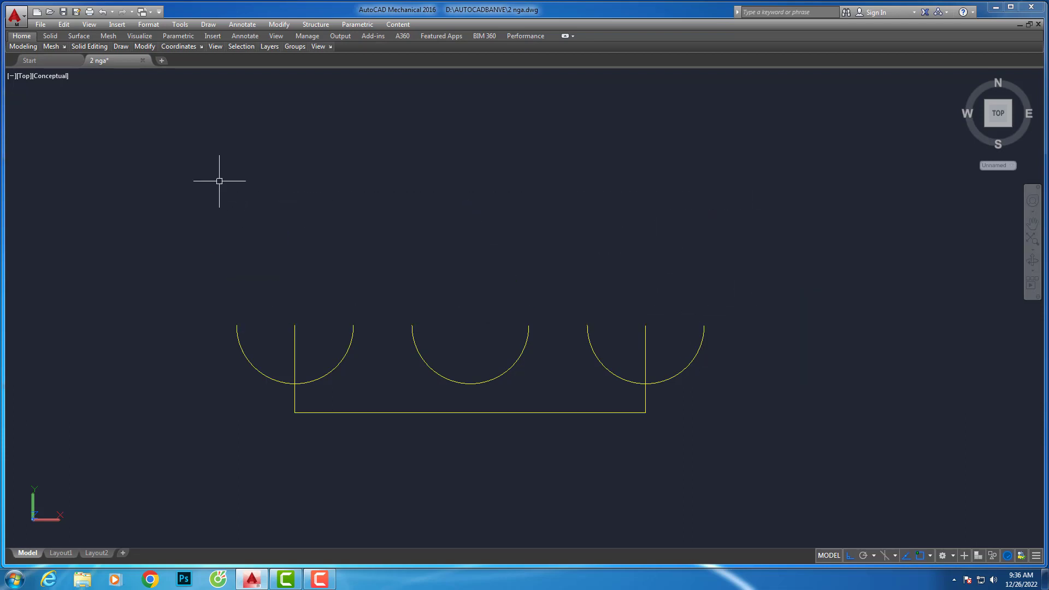
{"action": "left_click", "coordinate": [23, 76]}
Switch to SW Isometric view and move the base outline 400 units down along Z
{"action": "left_click", "coordinate": [51, 180]}
{"action": "scroll", "coordinate": [418, 249], "scroll_direction": "up", "scroll_amount": 3}
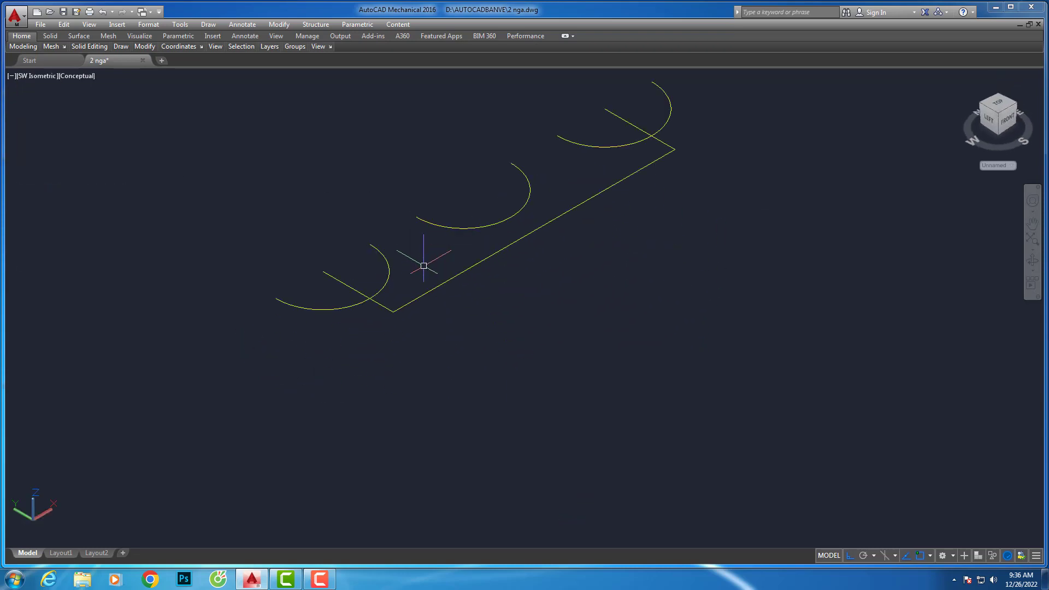
{"action": "left_click", "coordinate": [447, 276]}
{"action": "left_click", "coordinate": [393, 334]}
{"action": "key", "text": "Return"}
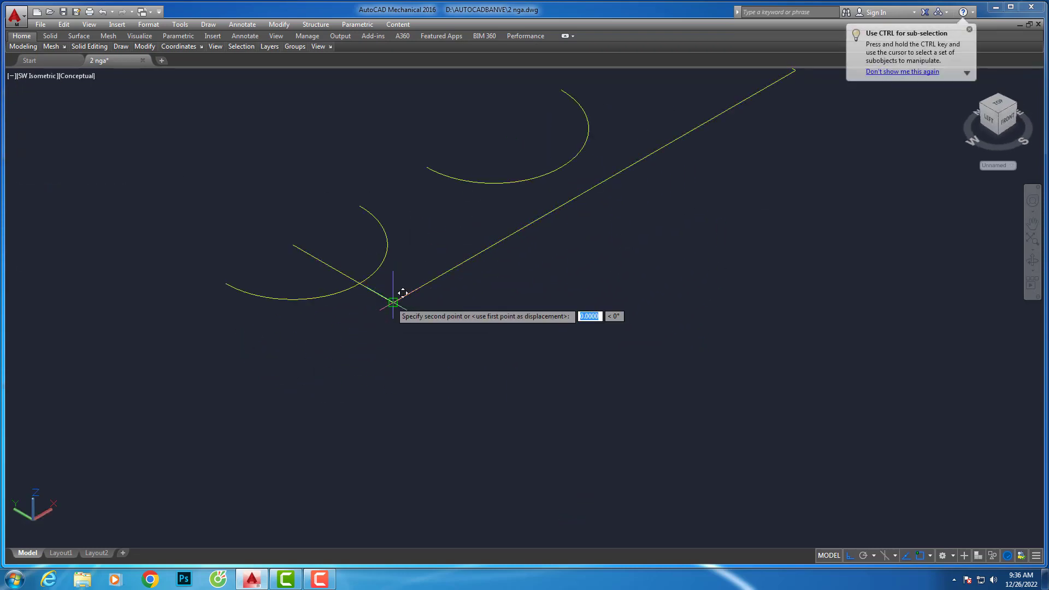
{"action": "left_click", "coordinate": [394, 302]}
{"action": "type", "text": "4"}
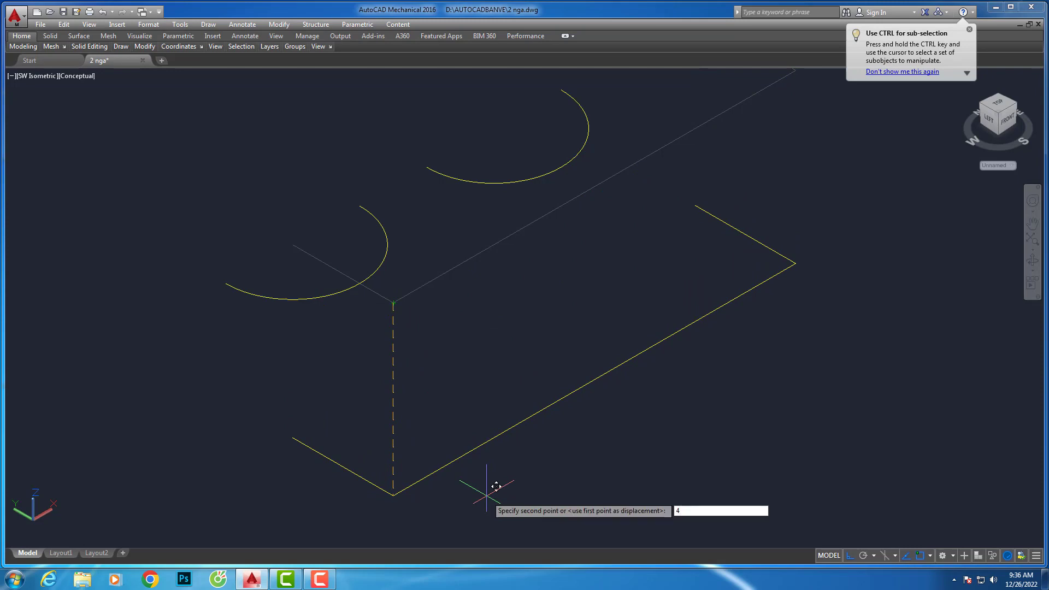
{"action": "key", "text": "Return"}
{"action": "scroll", "coordinate": [435, 369], "scroll_direction": "down", "scroll_amount": 4}
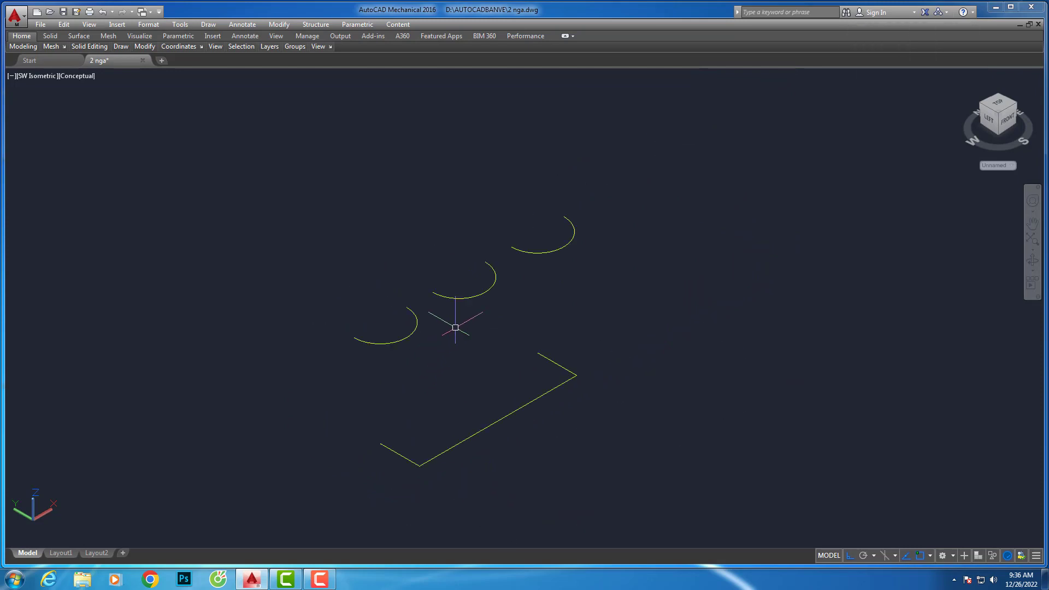
{"action": "scroll", "coordinate": [406, 345], "scroll_direction": "up", "scroll_amount": 3}
Use DIVIDE to split the first arc, then the second, into 10 segments each
{"action": "type", "text": "di"}
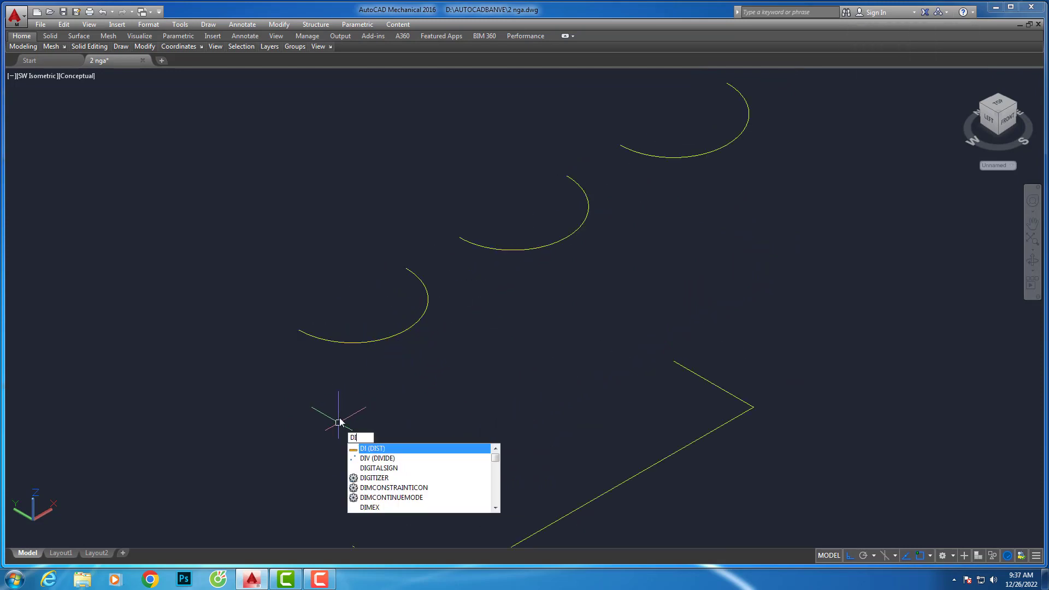
{"action": "type", "text": "v"}
{"action": "key", "text": "Return"}
{"action": "left_click", "coordinate": [358, 343]}
{"action": "type", "text": "10"}
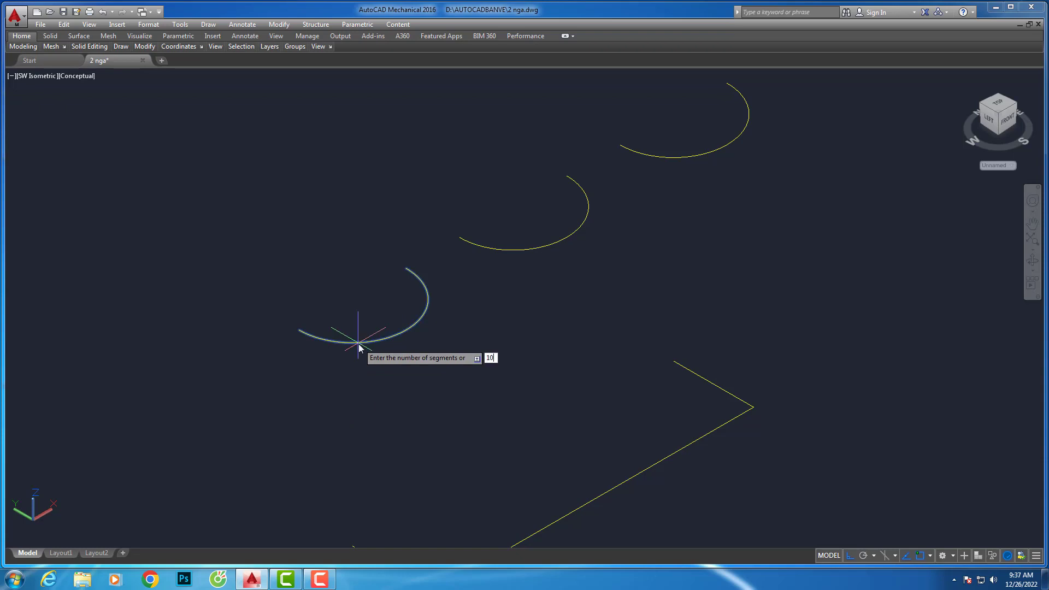
{"action": "key", "text": "Return"}
{"action": "key", "text": "Return"}
{"action": "left_click", "coordinate": [543, 243]}
{"action": "type", "text": "1"}
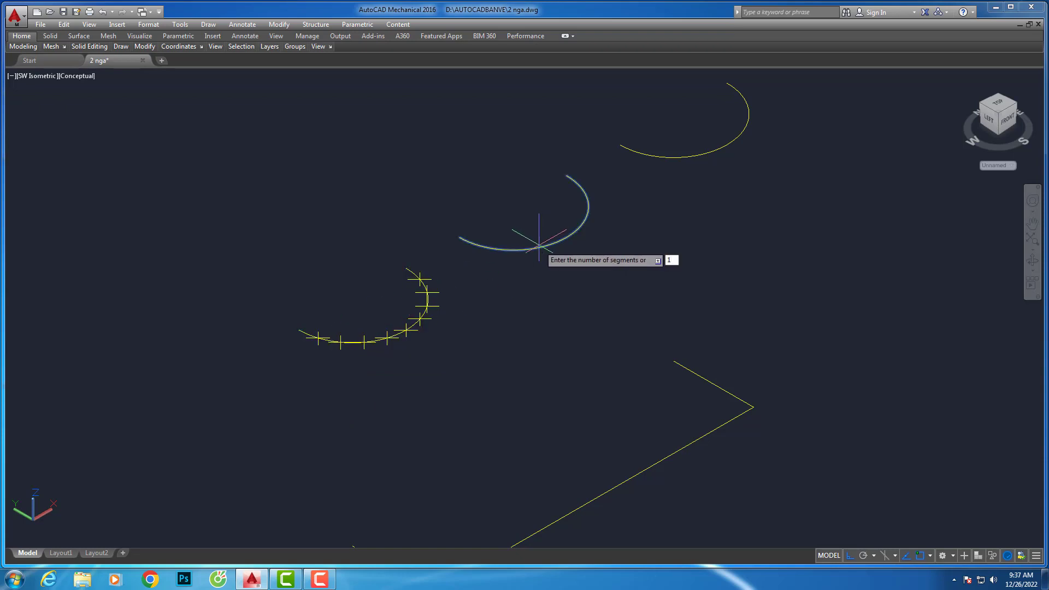
{"action": "type", "text": "0"}
{"action": "key", "text": "Return"}
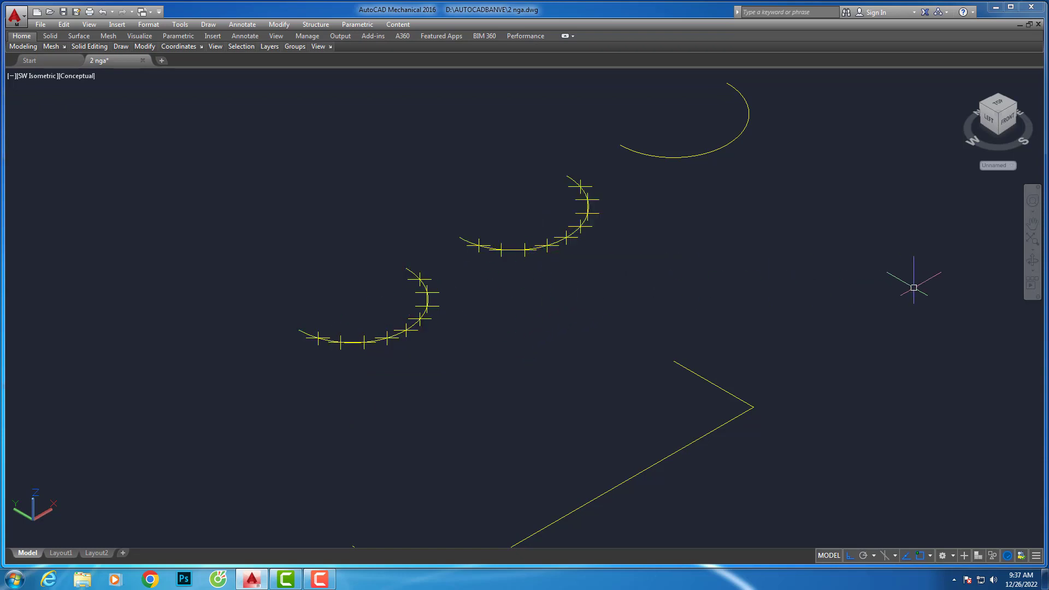
Pan and zoom the view to frame the arcs and base outline
{"action": "type", "text": "p"}
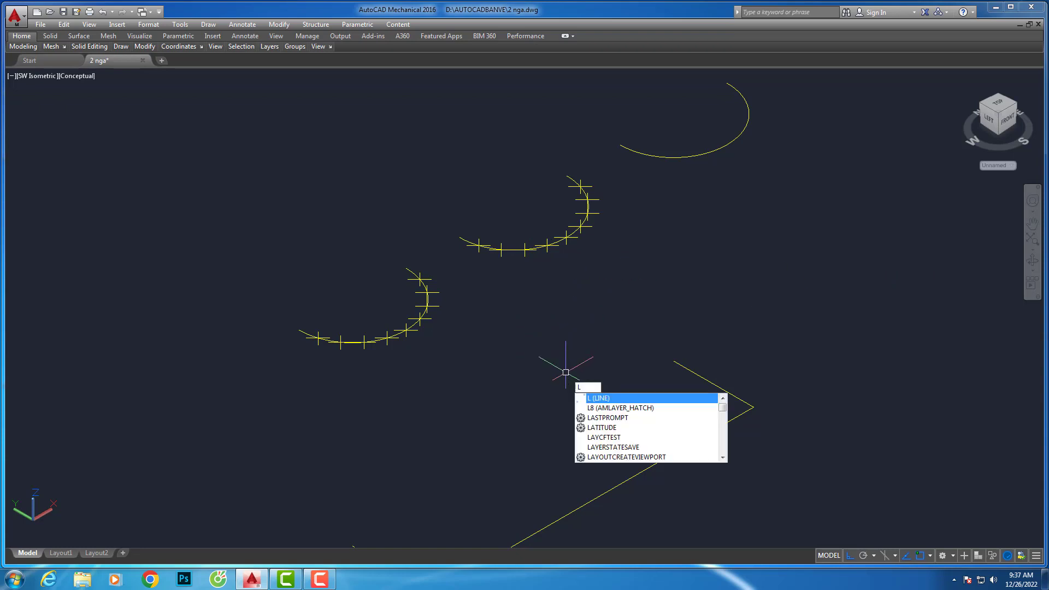
{"action": "key", "text": "Return"}
{"action": "scroll", "coordinate": [290, 217], "scroll_direction": "down", "scroll_amount": 2}
{"action": "scroll", "coordinate": [326, 315], "scroll_direction": "up", "scroll_amount": 3}
{"action": "key", "text": "Escape"}
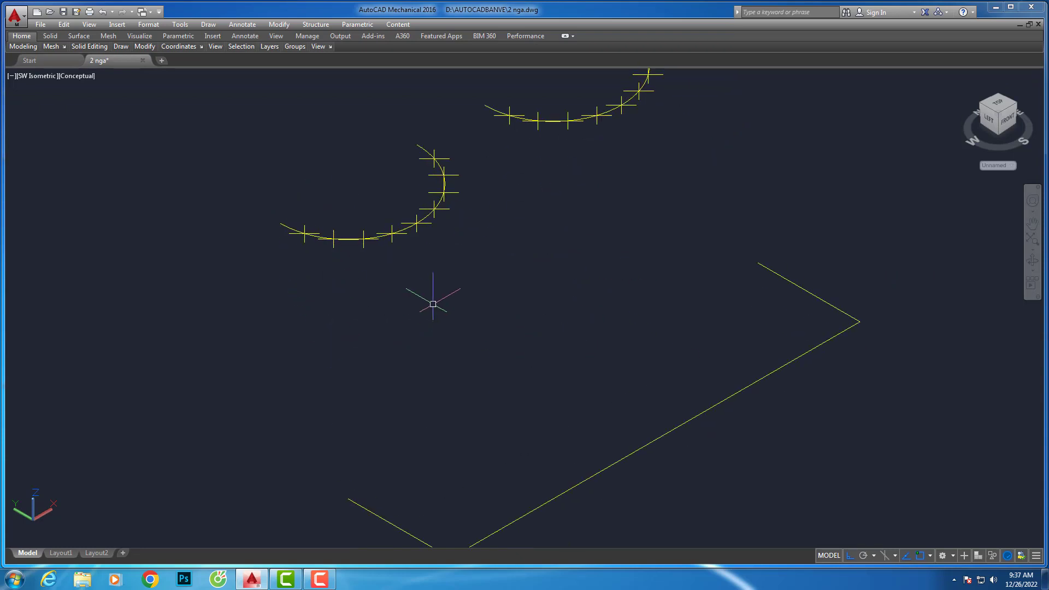
{"action": "scroll", "coordinate": [419, 316], "scroll_direction": "down", "scroll_amount": 1}
{"action": "scroll", "coordinate": [418, 316], "scroll_direction": "down", "scroll_amount": 1}
{"action": "type", "text": "3DFACE"}
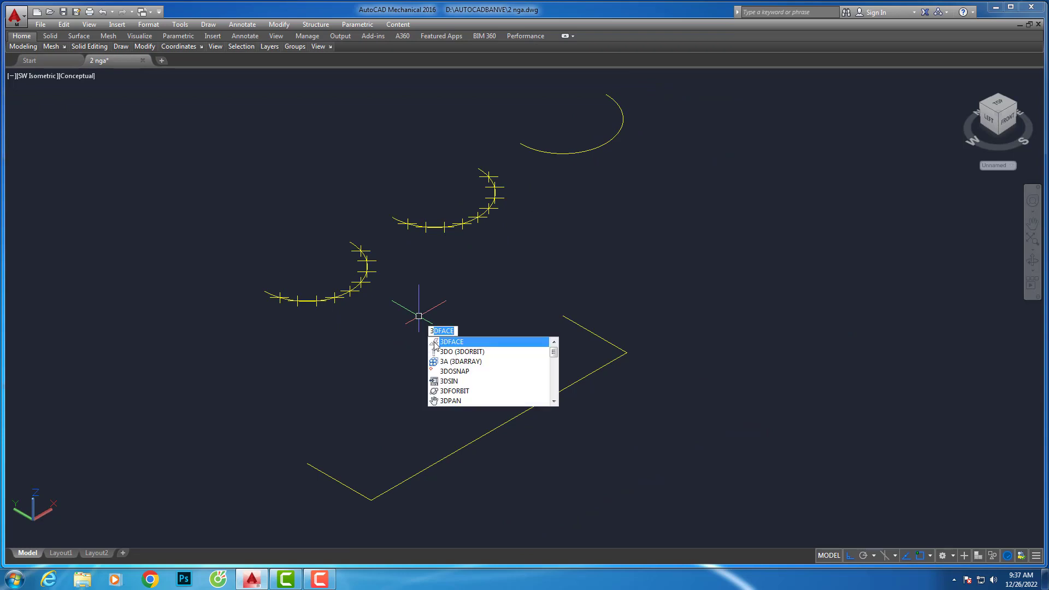
Draw a triangular 3D face from the arc end down to the front base corner
{"action": "key", "text": "Return"}
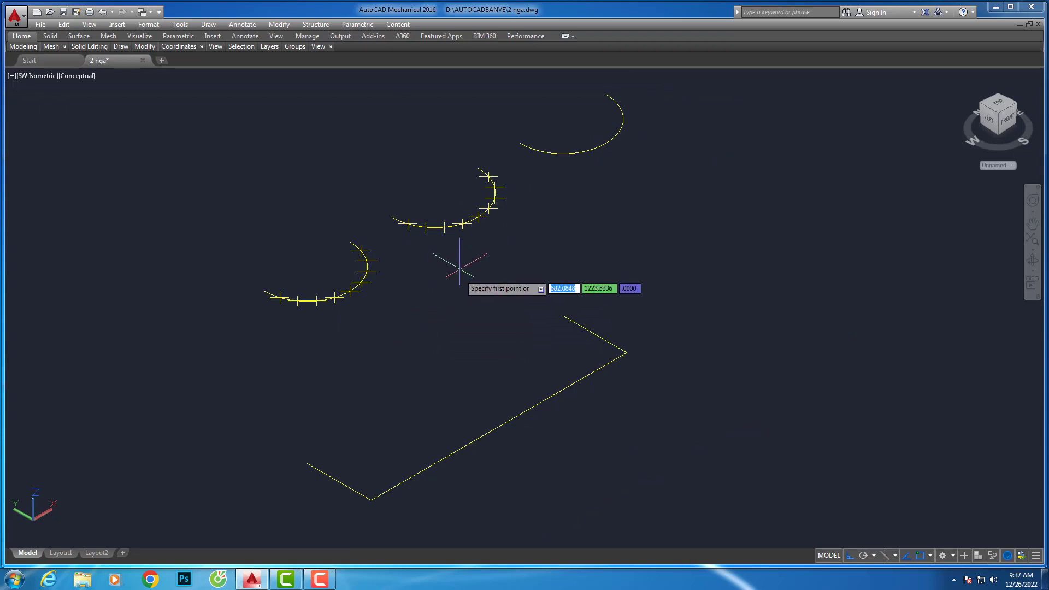
{"action": "left_click", "coordinate": [478, 218]}
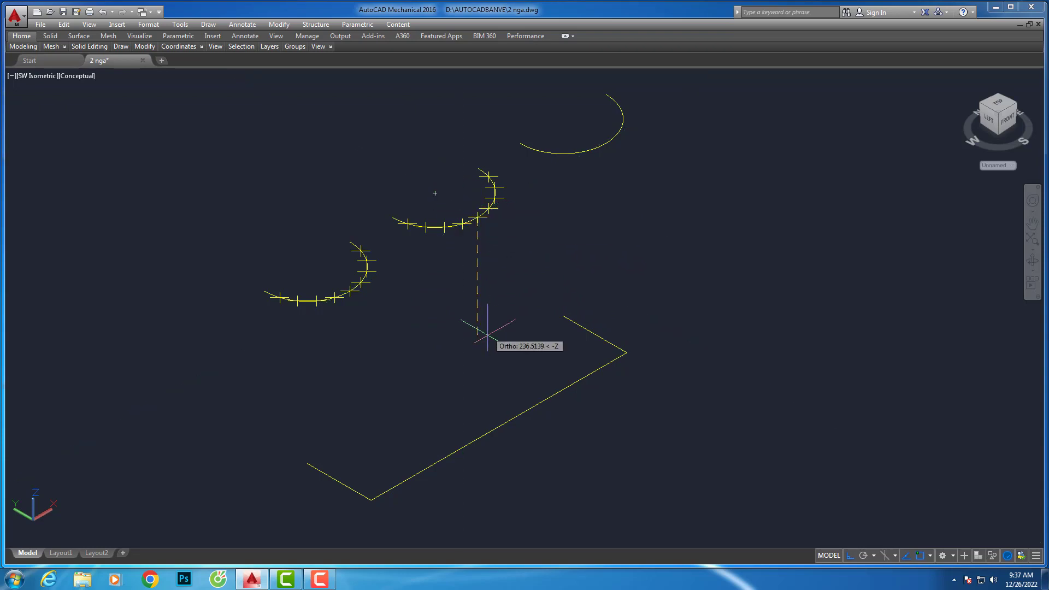
{"action": "left_click", "coordinate": [498, 426]}
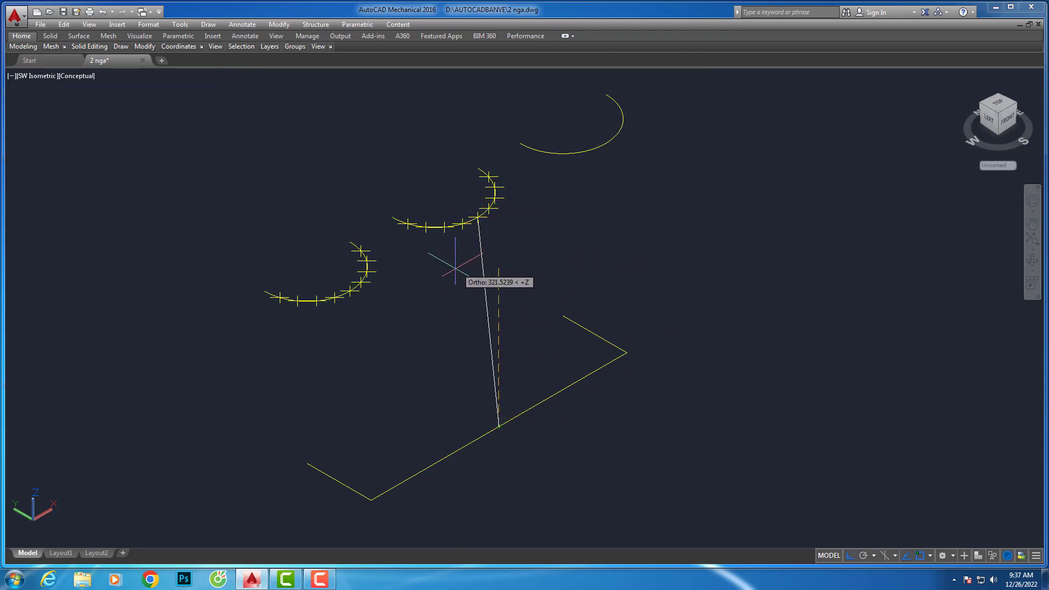
{"action": "key", "text": "Return"}
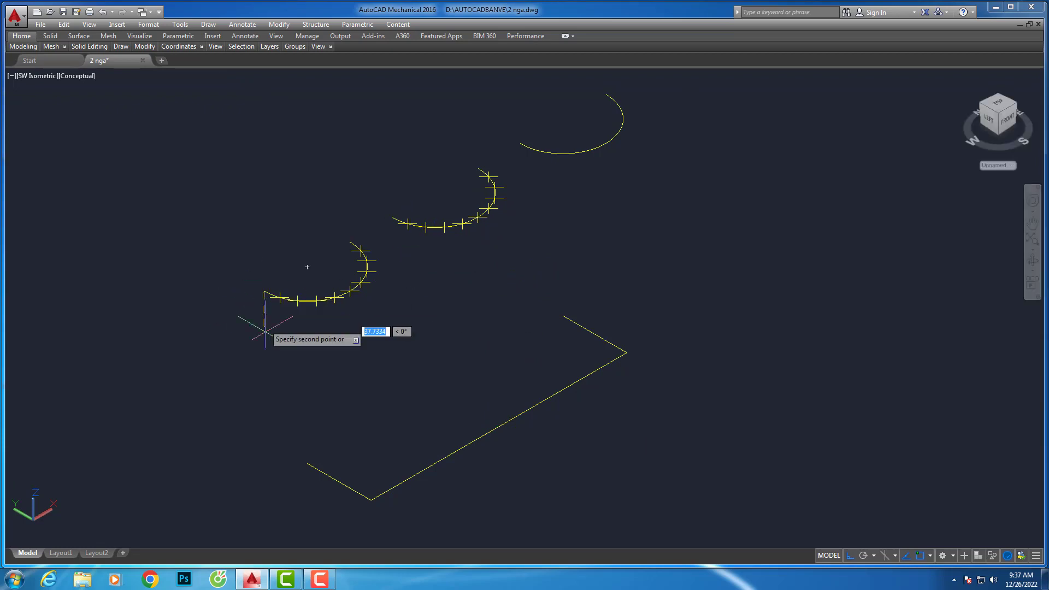
{"action": "left_click", "coordinate": [264, 292]}
{"action": "left_click", "coordinate": [308, 464]}
{"action": "left_click", "coordinate": [371, 500]}
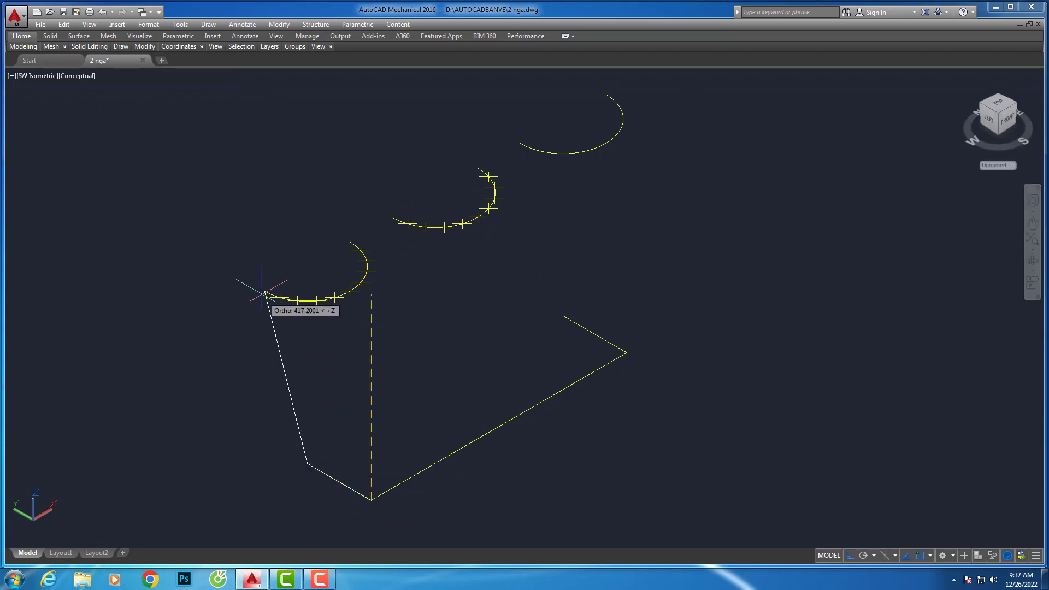
{"action": "left_click", "coordinate": [264, 292]}
Add a triangular face from the arc end to the front and right base corners
{"action": "key", "text": "Return"}
{"action": "key", "text": "Return"}
{"action": "left_click", "coordinate": [348, 293]}
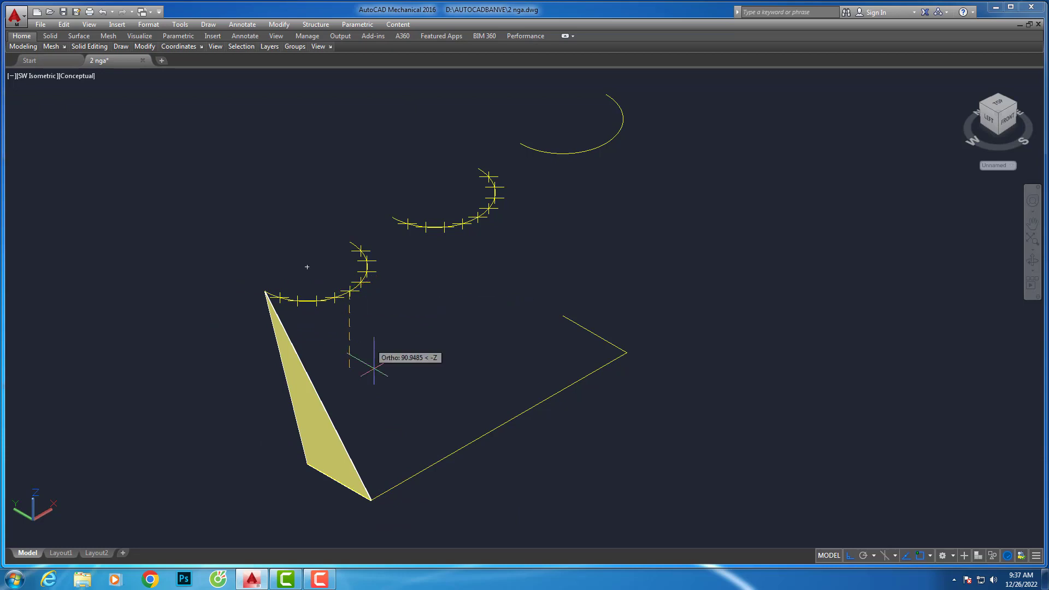
{"action": "left_click", "coordinate": [371, 500]}
{"action": "left_click", "coordinate": [497, 425]}
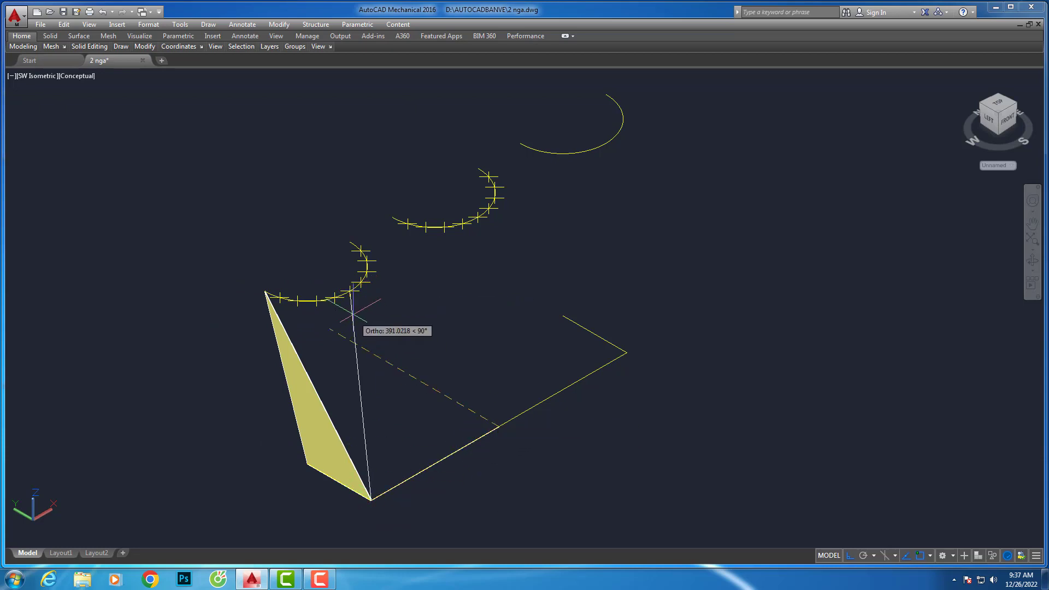
{"action": "left_click", "coordinate": [350, 292]}
Add a triangle joining the right base corner to the first and middle arc ends
{"action": "key", "text": "Return"}
{"action": "key", "text": "Return"}
{"action": "left_click", "coordinate": [497, 425]}
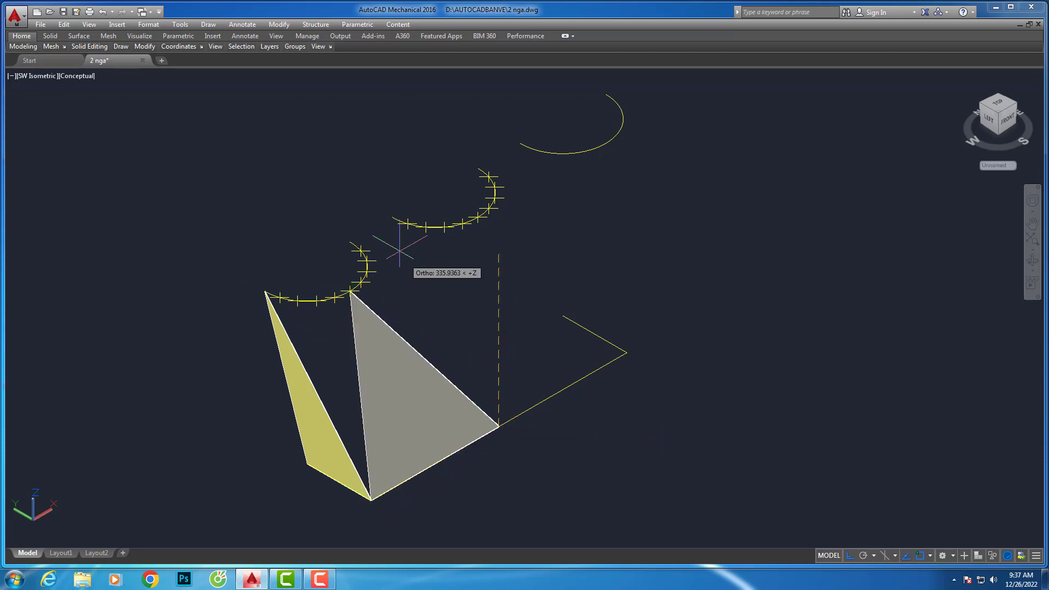
{"action": "left_click", "coordinate": [350, 243]}
{"action": "left_click", "coordinate": [392, 217]}
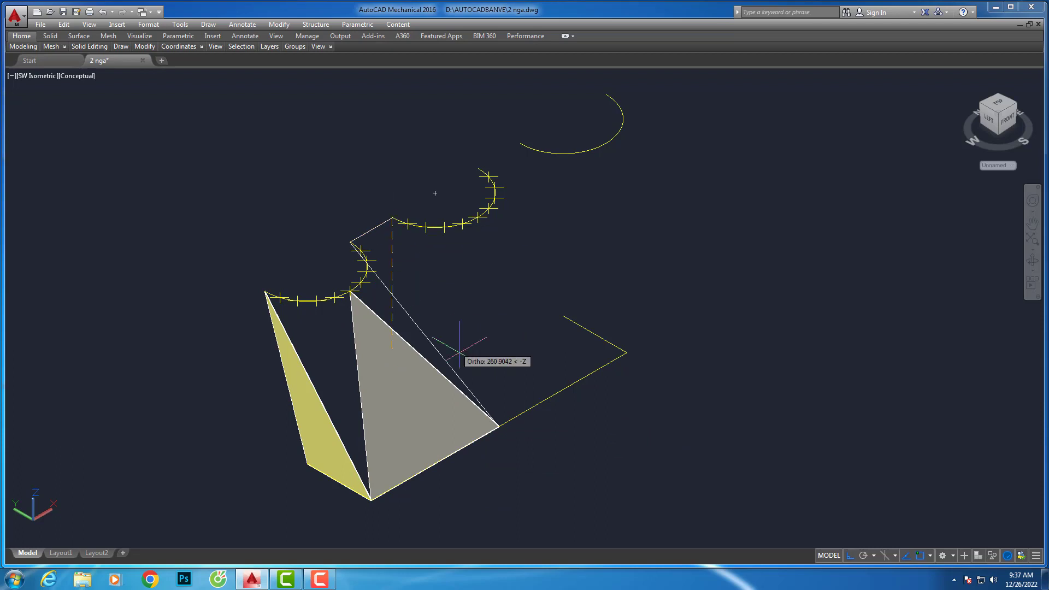
{"action": "left_click", "coordinate": [497, 426]}
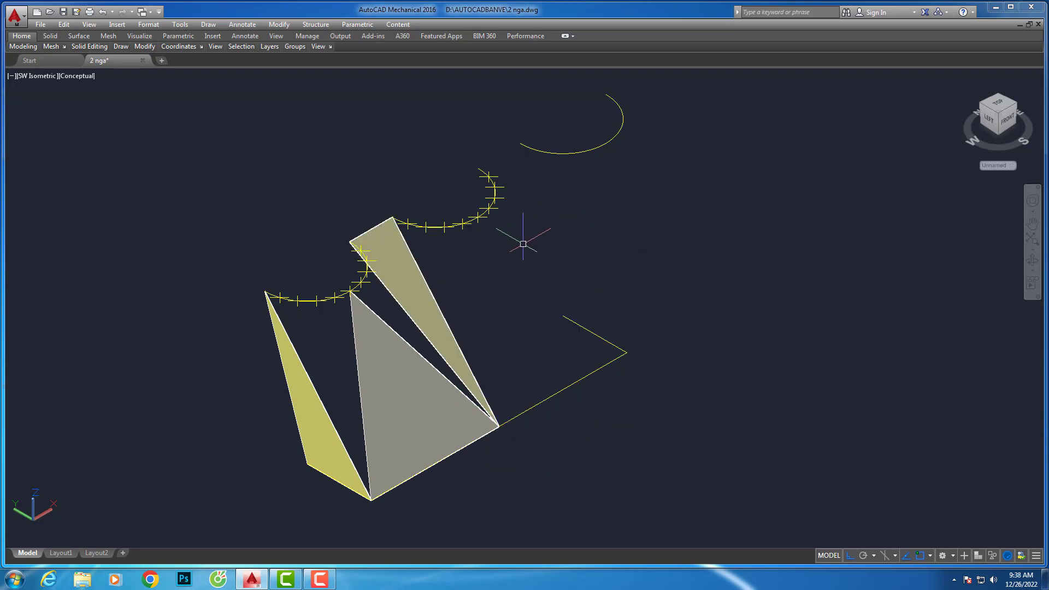
{"action": "left_click", "coordinate": [1032, 260]}
{"action": "mouse_move", "coordinate": [956, 235]}
{"action": "left_mouse_down"}
{"action": "mouse_move", "coordinate": [458, 223]}
{"action": "mouse_move", "coordinate": [520, 234]}
{"action": "mouse_move", "coordinate": [878, 236]}
{"action": "left_mouse_up"}
{"action": "mouse_move", "coordinate": [433, 246]}
{"action": "left_mouse_down"}
{"action": "mouse_move", "coordinate": [477, 384]}
{"action": "mouse_move", "coordinate": [277, 299]}
{"action": "left_mouse_up"}
Draw a 3D face from the bottom base vertex to the upper-left vertex and first arc division
{"action": "key", "text": "Escape"}
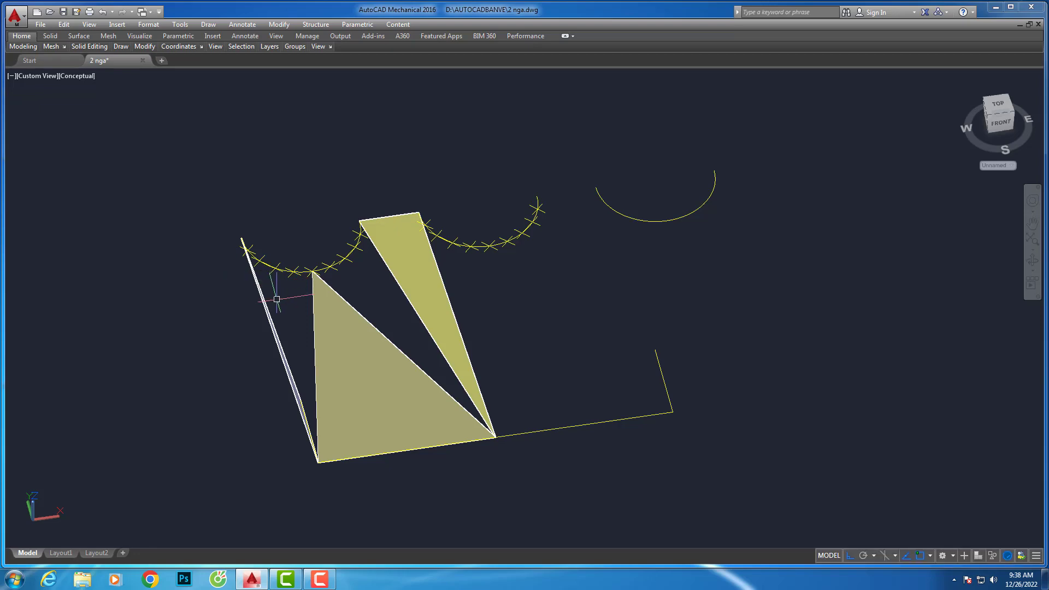
{"action": "scroll", "coordinate": [282, 302], "scroll_direction": "up", "scroll_amount": 3}
{"action": "left_click", "coordinate": [1033, 260]}
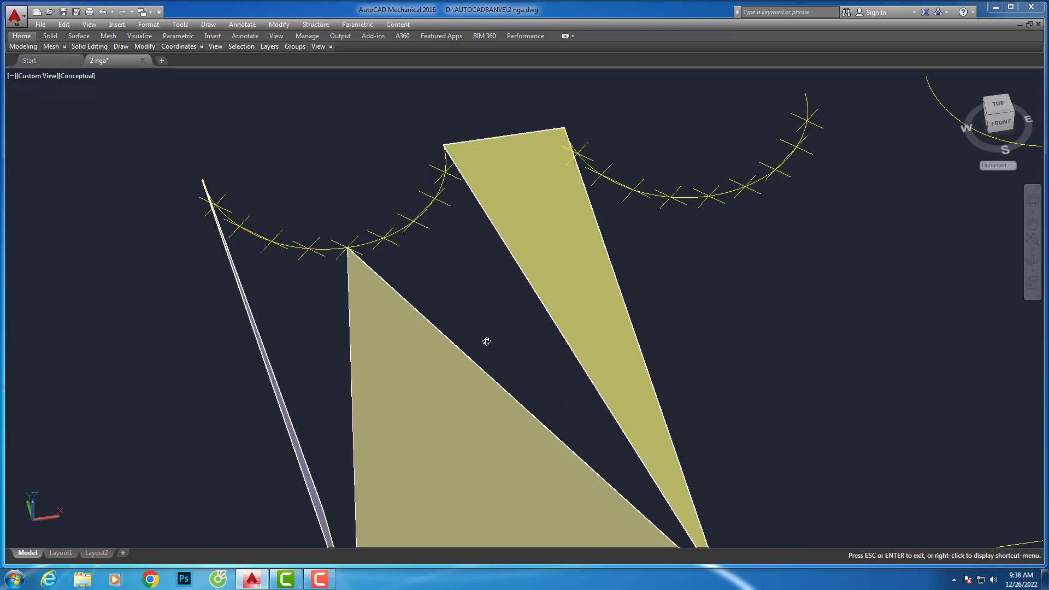
{"action": "mouse_move", "coordinate": [487, 342]}
{"action": "left_mouse_down"}
{"action": "mouse_move", "coordinate": [539, 307]}
{"action": "mouse_move", "coordinate": [449, 289]}
{"action": "left_mouse_up"}
{"action": "scroll", "coordinate": [432, 287], "scroll_direction": "up", "scroll_amount": 2}
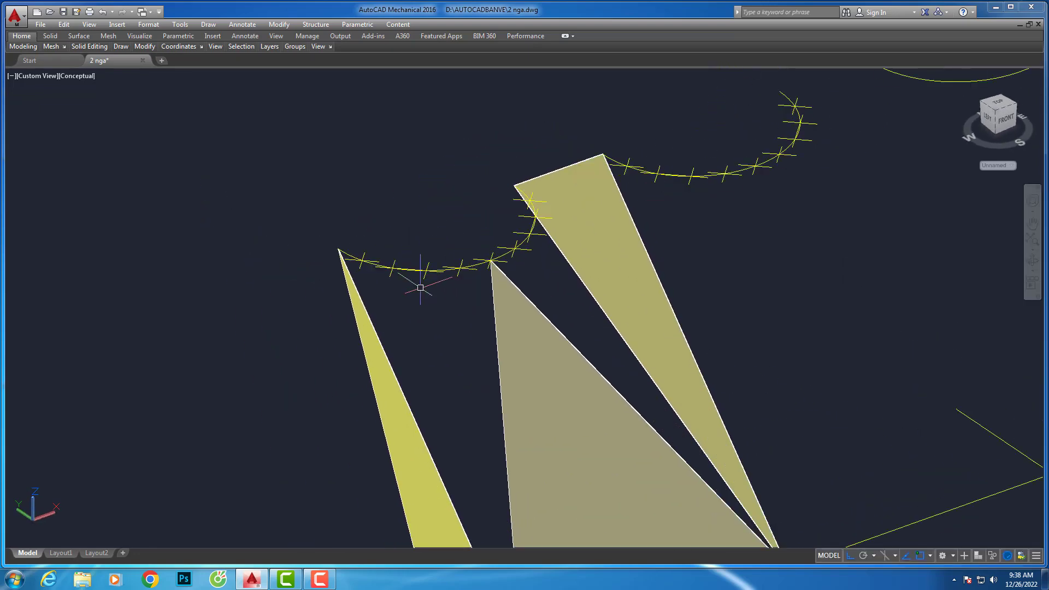
{"action": "scroll", "coordinate": [417, 286], "scroll_direction": "down", "scroll_amount": 3}
{"action": "key", "text": "Escape"}
{"action": "type", "text": "3DFACE"}
{"action": "key", "text": "Return"}
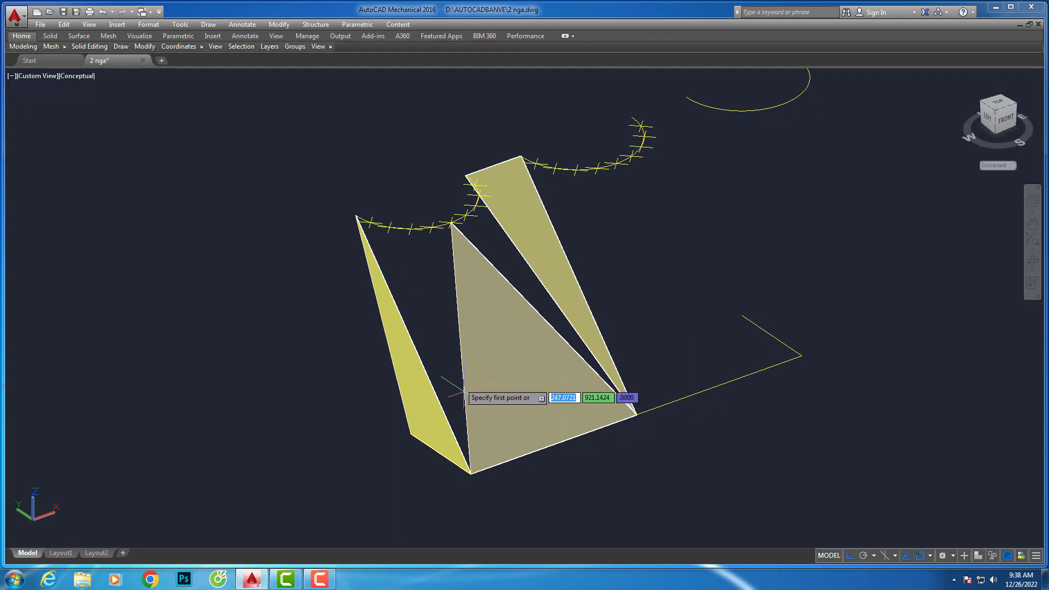
{"action": "left_click", "coordinate": [470, 473]}
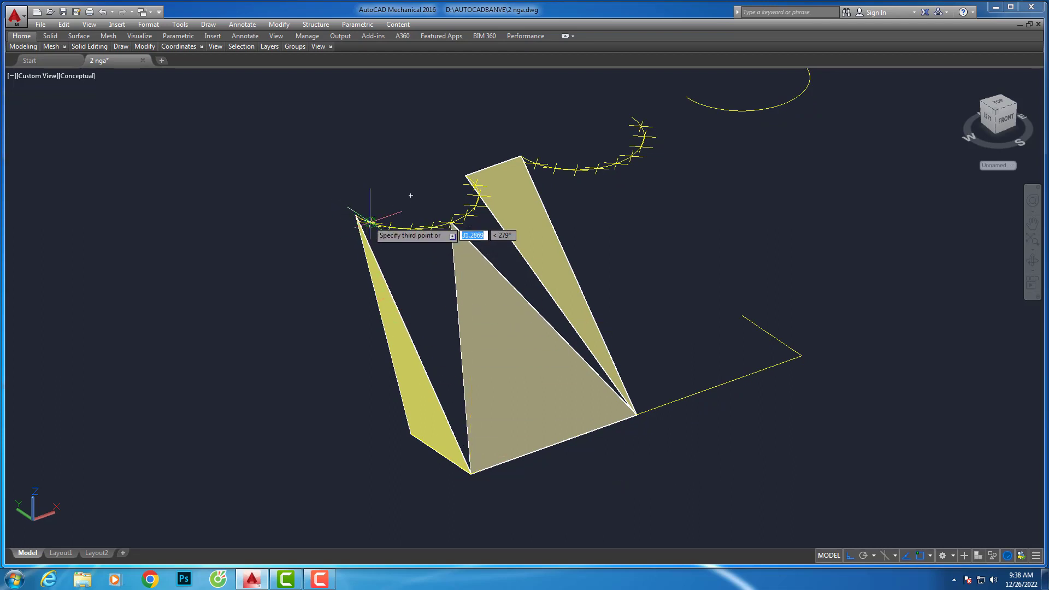
{"action": "left_click", "coordinate": [356, 217]}
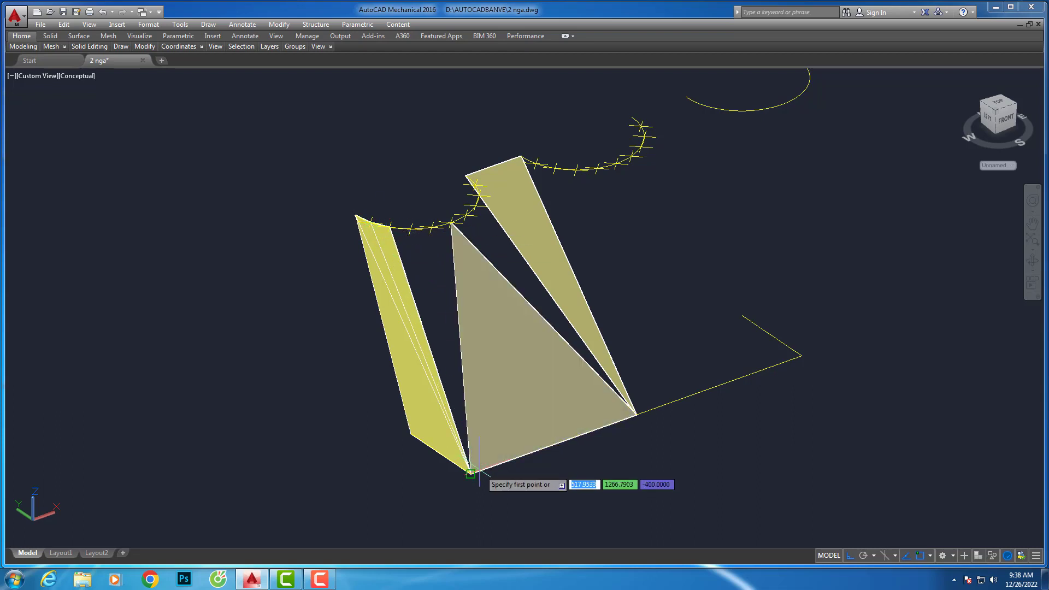
{"action": "left_click", "coordinate": [389, 226]}
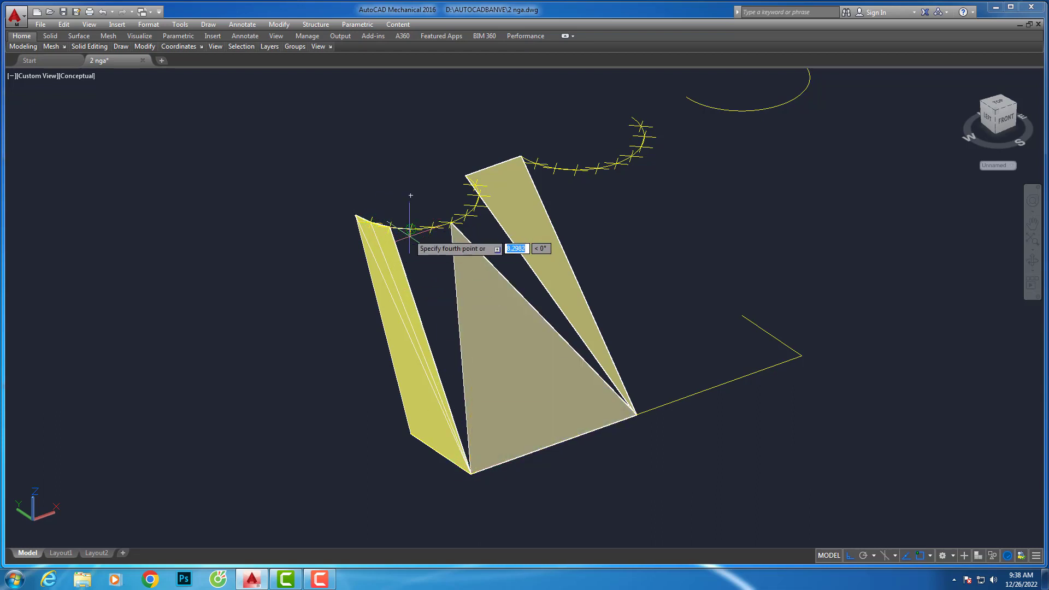
{"action": "left_click", "coordinate": [470, 474]}
Add narrow fan faces to the next arc divisions, filling the gap beside the large triangle
{"action": "scroll", "coordinate": [433, 254], "scroll_direction": "up", "scroll_amount": 2}
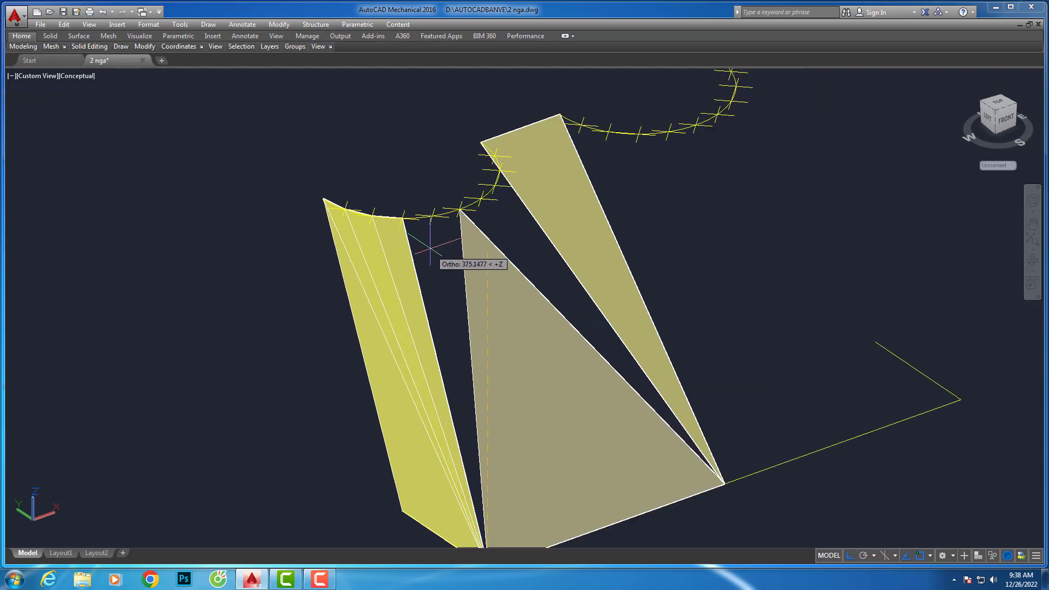
{"action": "left_click", "coordinate": [402, 217]}
{"action": "key", "text": "Return"}
{"action": "key", "text": "Return"}
{"action": "scroll", "coordinate": [402, 217], "scroll_direction": "up", "scroll_amount": 2}
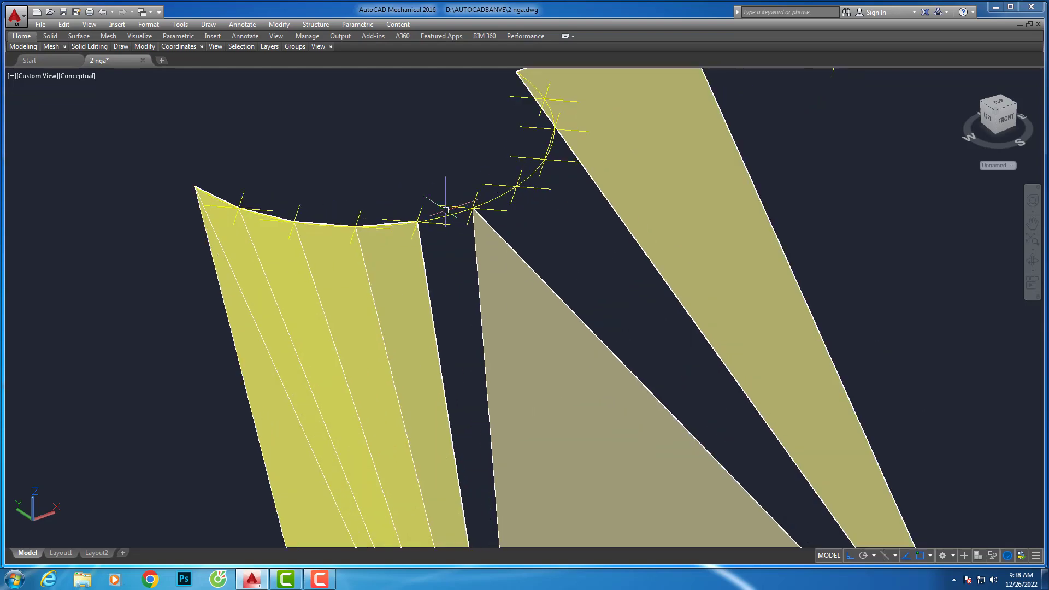
{"action": "scroll", "coordinate": [473, 206], "scroll_direction": "down", "scroll_amount": 2}
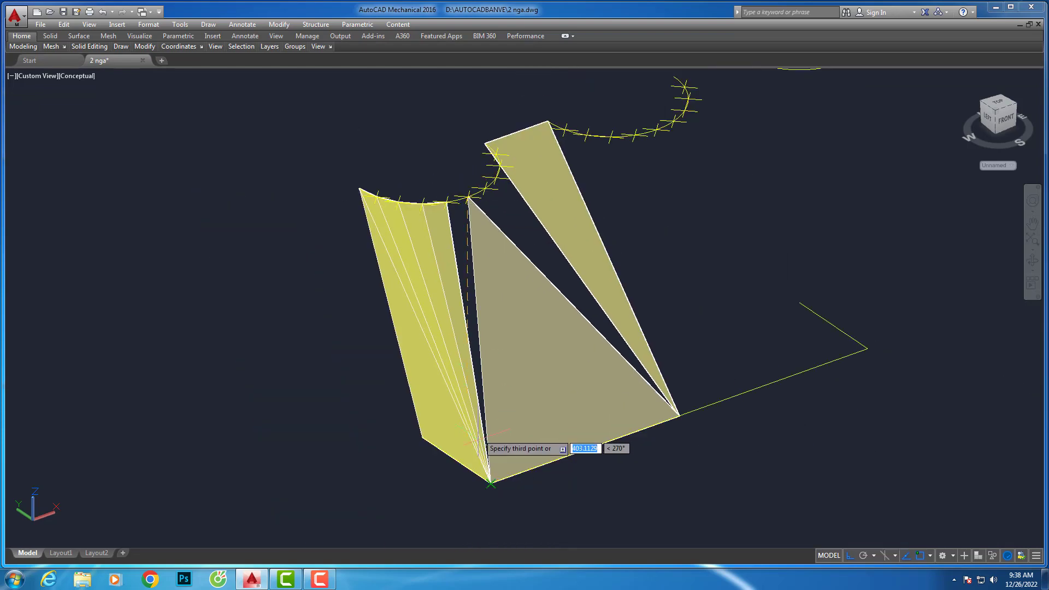
{"action": "left_click", "coordinate": [456, 276]}
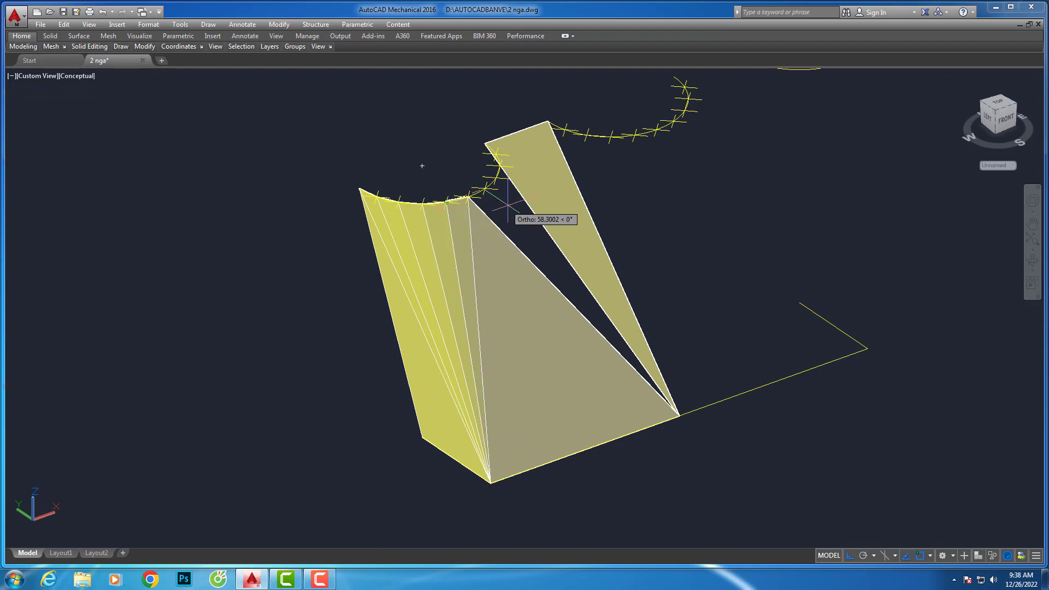
{"action": "middle_click_drag", "start_coordinate": [500, 224], "coordinate": [393, 233]}
{"action": "scroll", "coordinate": [393, 233], "scroll_direction": "up", "scroll_amount": 1}
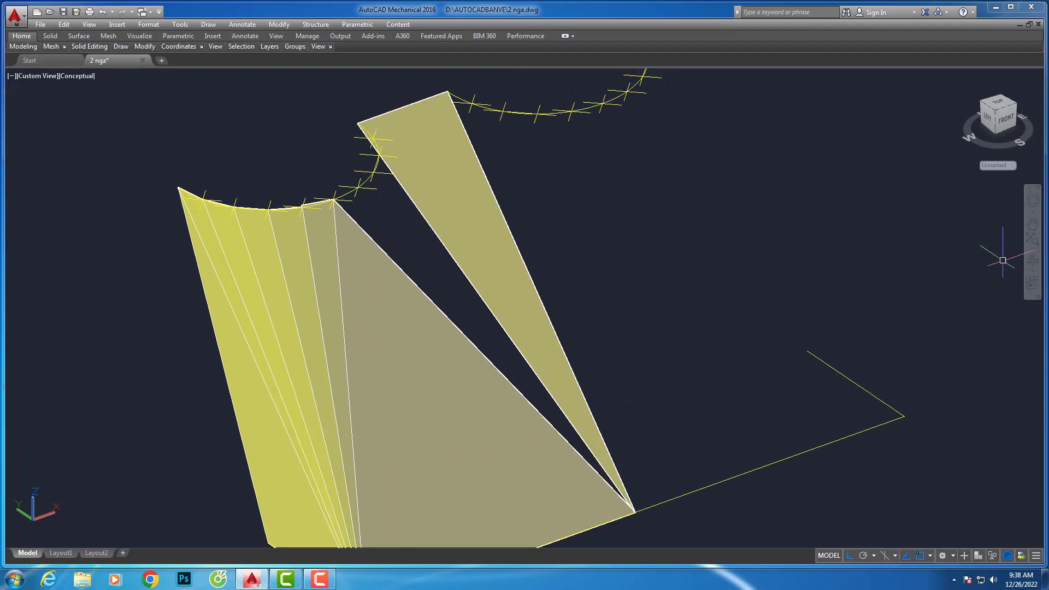
From a near-front view, draw a 3D face from the arc to the bottom vertex
{"action": "mouse_move", "coordinate": [1003, 260]}
{"action": "middle_mouse_down", "text": "shift"}
{"action": "mouse_move", "coordinate": [801, 307]}
{"action": "mouse_move", "coordinate": [727, 253]}
{"action": "mouse_move", "coordinate": [658, 286]}
{"action": "mouse_move", "coordinate": [593, 280]}
{"action": "middle_mouse_up", "text": "shift"}
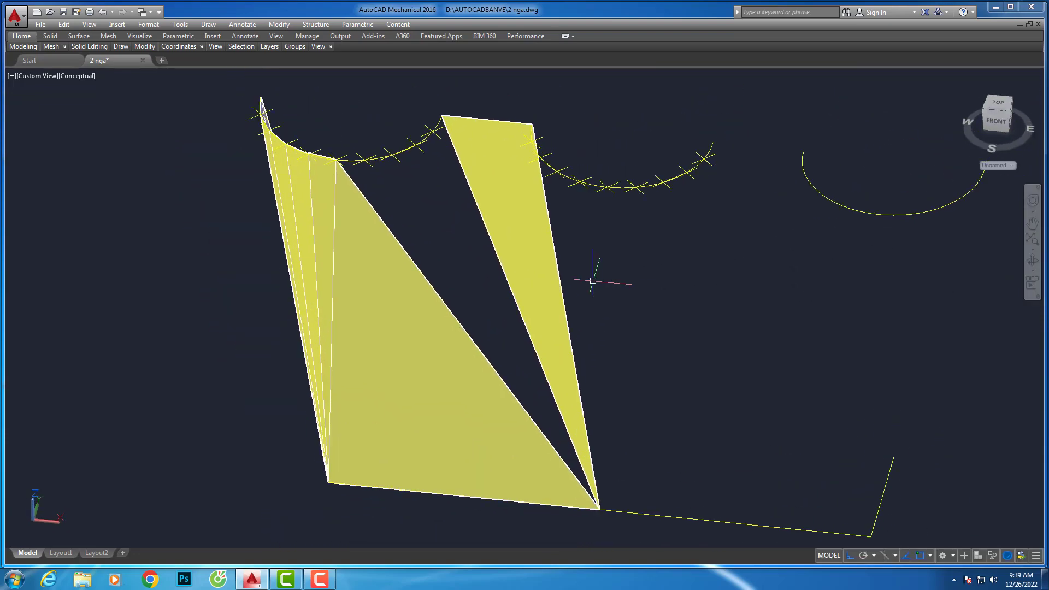
{"action": "scroll", "coordinate": [439, 222], "scroll_direction": "up", "scroll_amount": 1}
{"action": "scroll", "coordinate": [417, 195], "scroll_direction": "down", "scroll_amount": 1}
{"action": "scroll", "coordinate": [403, 241], "scroll_direction": "up", "scroll_amount": 1}
{"action": "scroll", "coordinate": [397, 252], "scroll_direction": "down", "scroll_amount": 1}
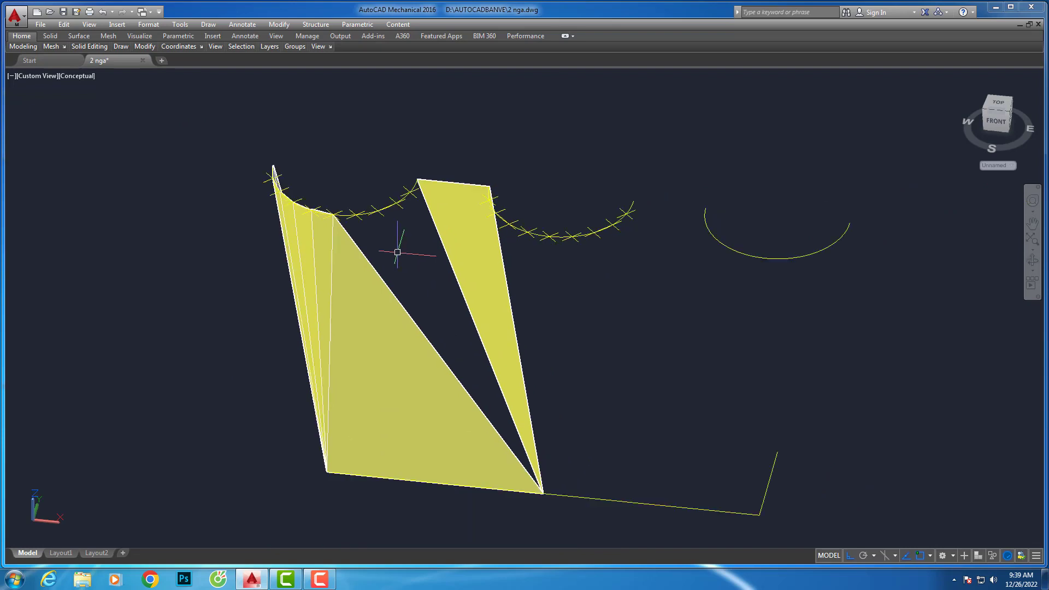
{"action": "type", "text": "dmove"}
{"action": "key", "text": "Return"}
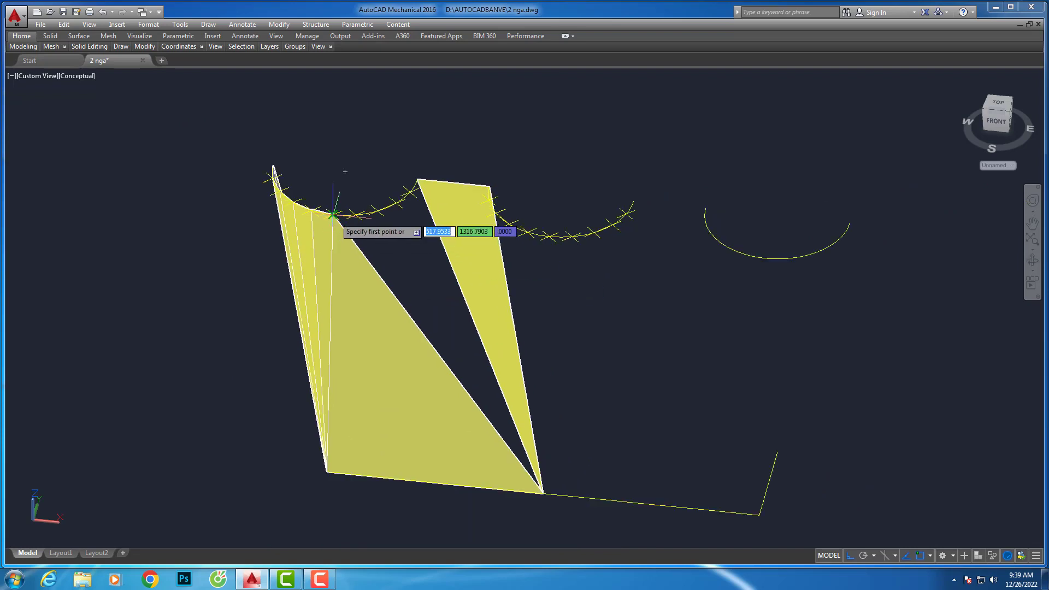
{"action": "left_click", "coordinate": [333, 216]}
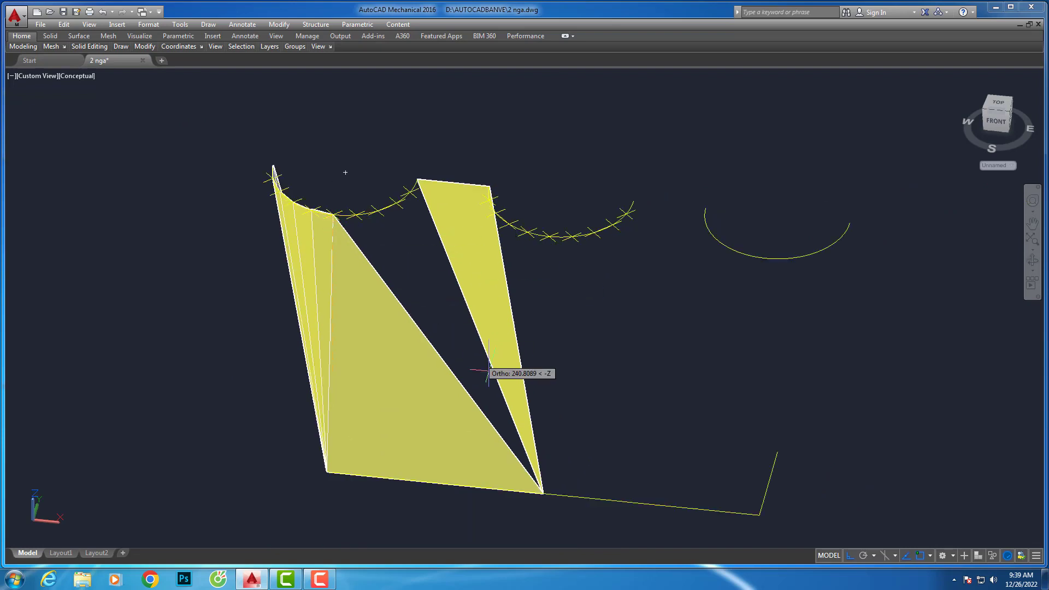
{"action": "left_click", "coordinate": [543, 493]}
{"action": "left_click", "coordinate": [356, 214]}
{"action": "key", "text": "Return"}
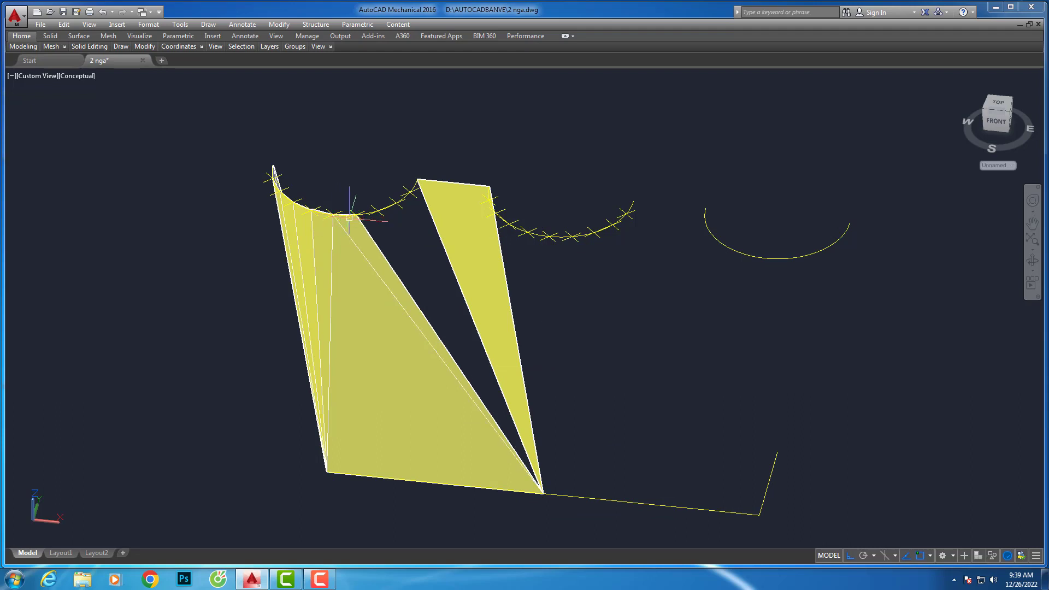
Start another 3D face from the top arc vertex down to the bottom vertex
{"action": "key", "text": "Return"}
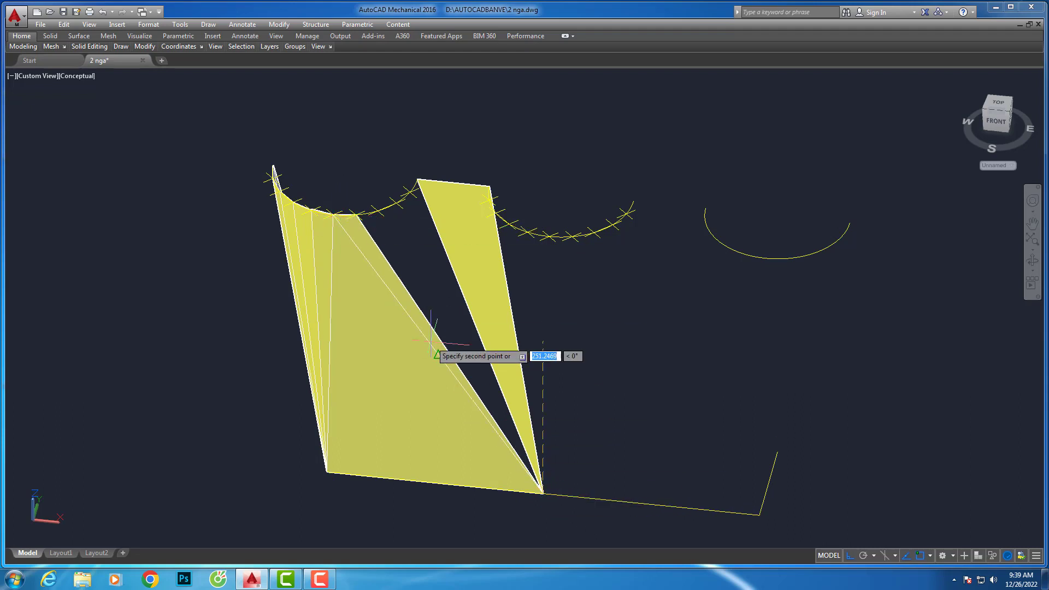
{"action": "left_click", "coordinate": [356, 215]}
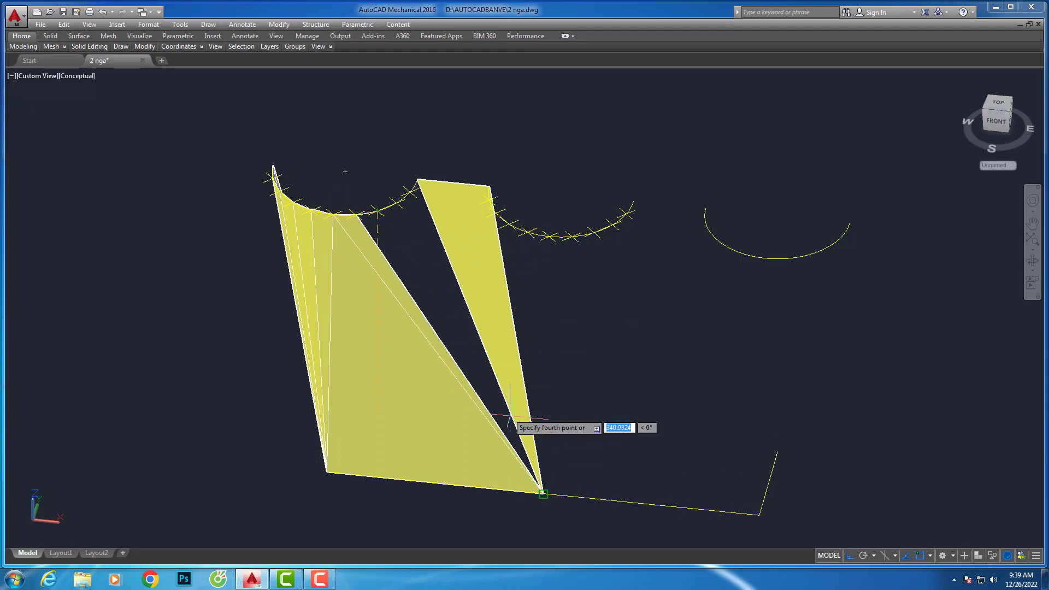
{"action": "left_click", "coordinate": [543, 494]}
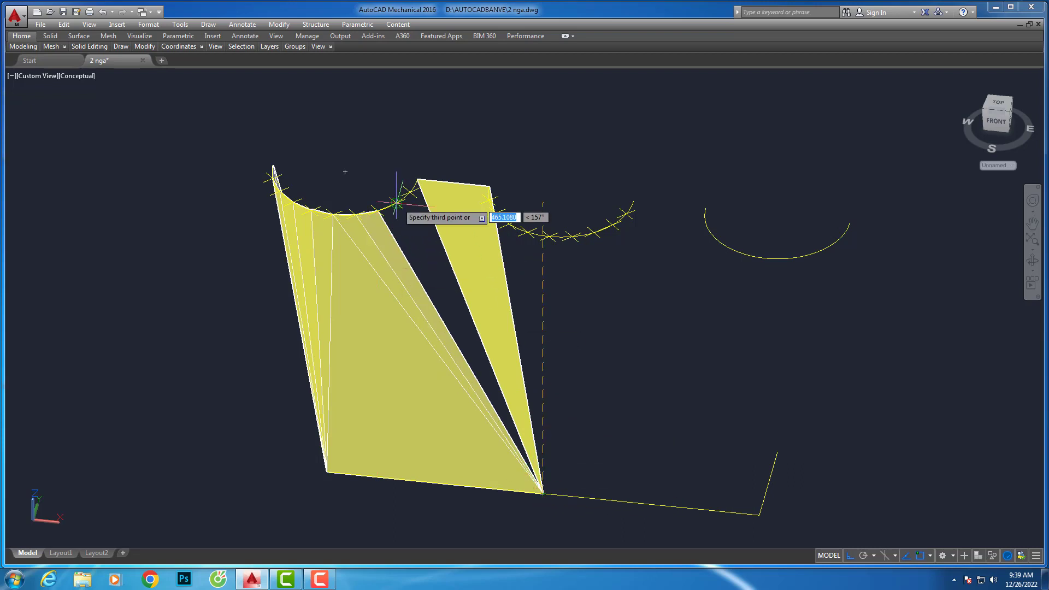
{"action": "scroll", "coordinate": [392, 198], "scroll_direction": "up", "scroll_amount": 2}
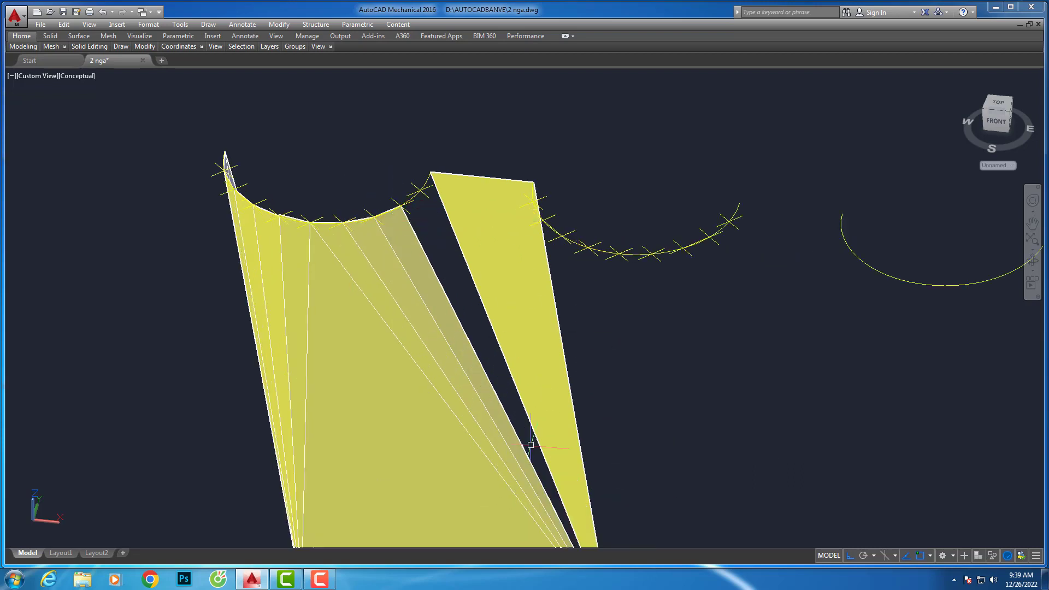
{"action": "scroll", "coordinate": [530, 445], "scroll_direction": "down", "scroll_amount": 3}
{"action": "scroll", "coordinate": [553, 452], "scroll_direction": "up", "scroll_amount": 2}
{"action": "scroll", "coordinate": [585, 497], "scroll_direction": "up", "scroll_amount": 3}
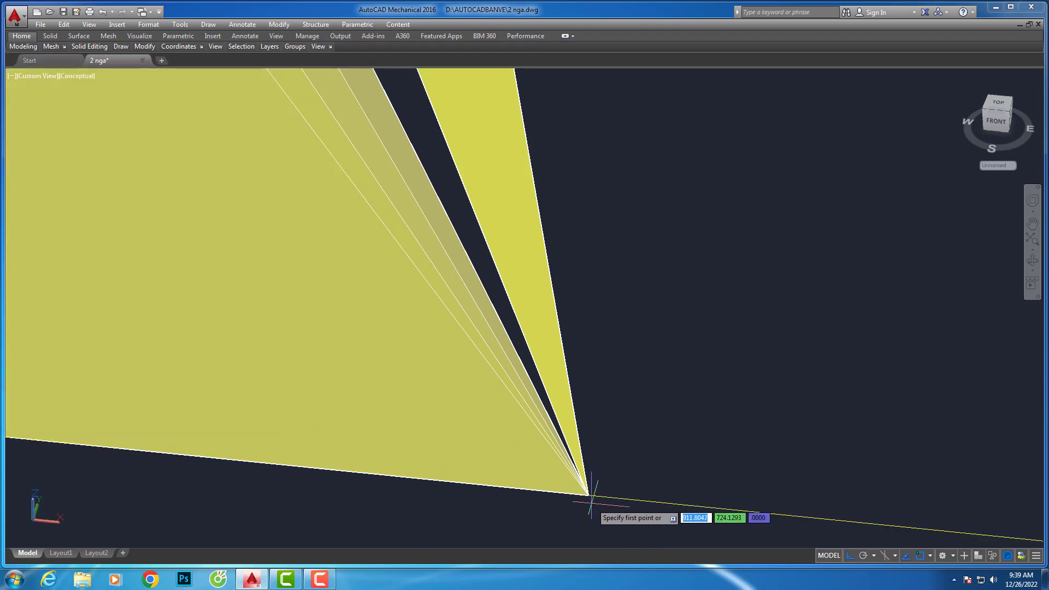
Draw the wedge face from the bottom vertex to the arc end and top endpoint
{"action": "left_click", "coordinate": [590, 496]}
{"action": "scroll", "coordinate": [587, 494], "scroll_direction": "down", "scroll_amount": 3}
{"action": "scroll", "coordinate": [492, 293], "scroll_direction": "up", "scroll_amount": 2}
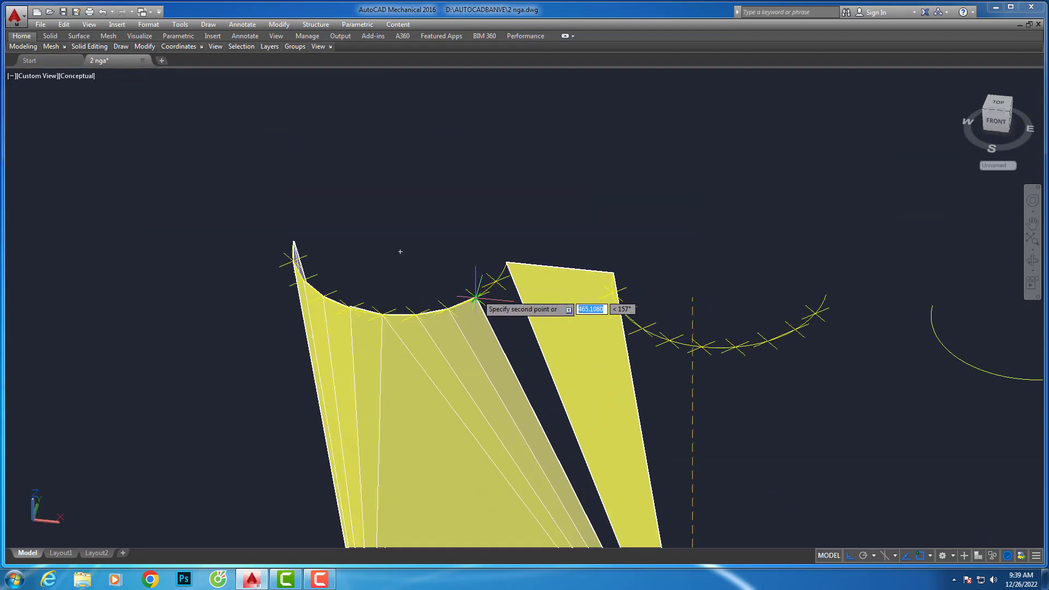
{"action": "left_click", "coordinate": [475, 297]}
{"action": "scroll", "coordinate": [492, 295], "scroll_direction": "down", "scroll_amount": 4}
{"action": "scroll", "coordinate": [579, 474], "scroll_direction": "up", "scroll_amount": 3}
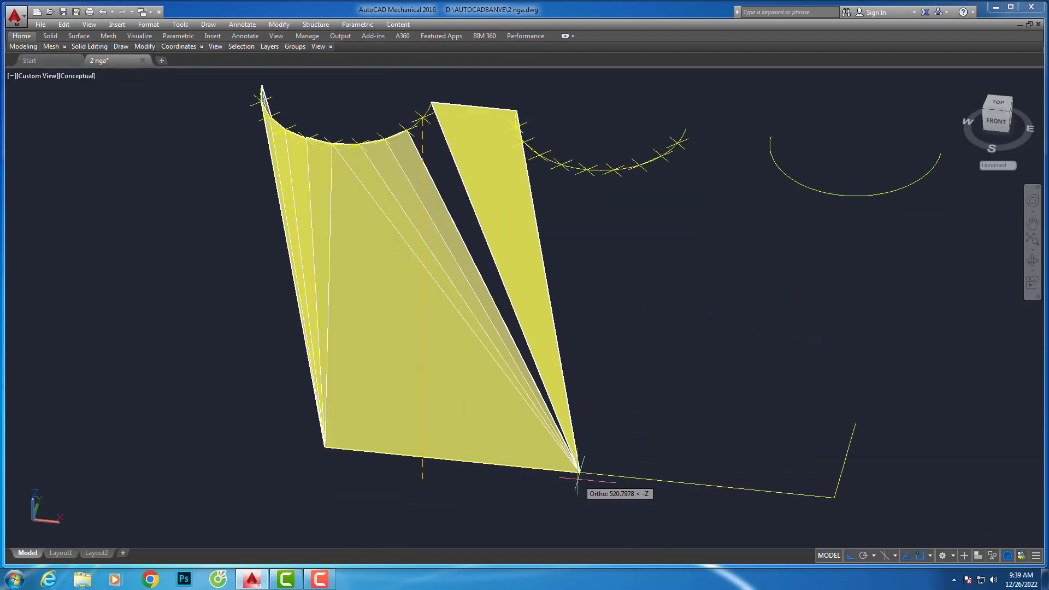
{"action": "left_click", "coordinate": [579, 472]}
{"action": "scroll", "coordinate": [427, 98], "scroll_direction": "up", "scroll_amount": 3}
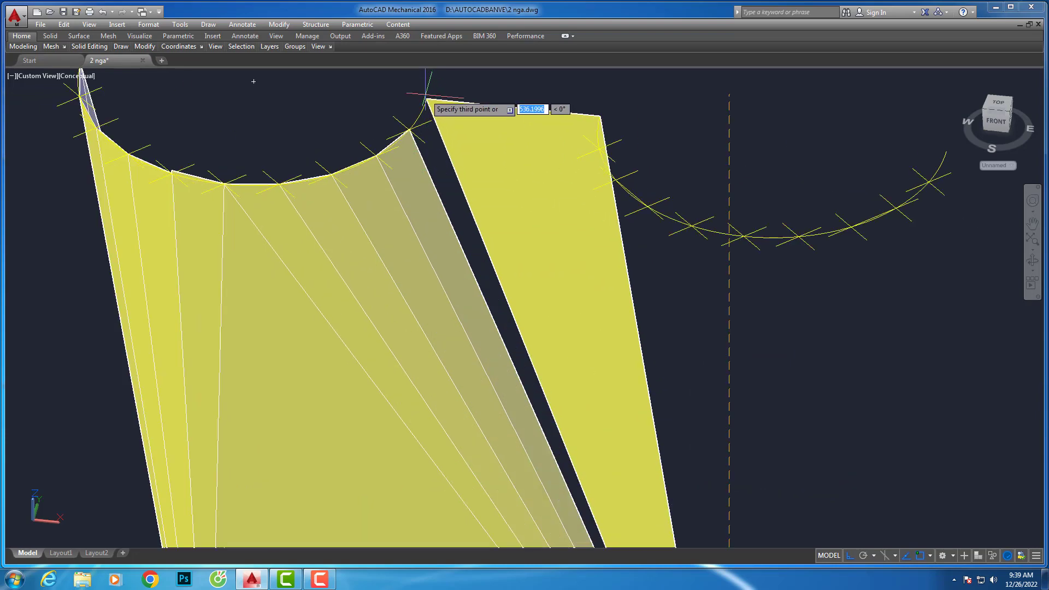
{"action": "left_click", "coordinate": [409, 130]}
{"action": "scroll", "coordinate": [416, 142], "scroll_direction": "down", "scroll_amount": 2}
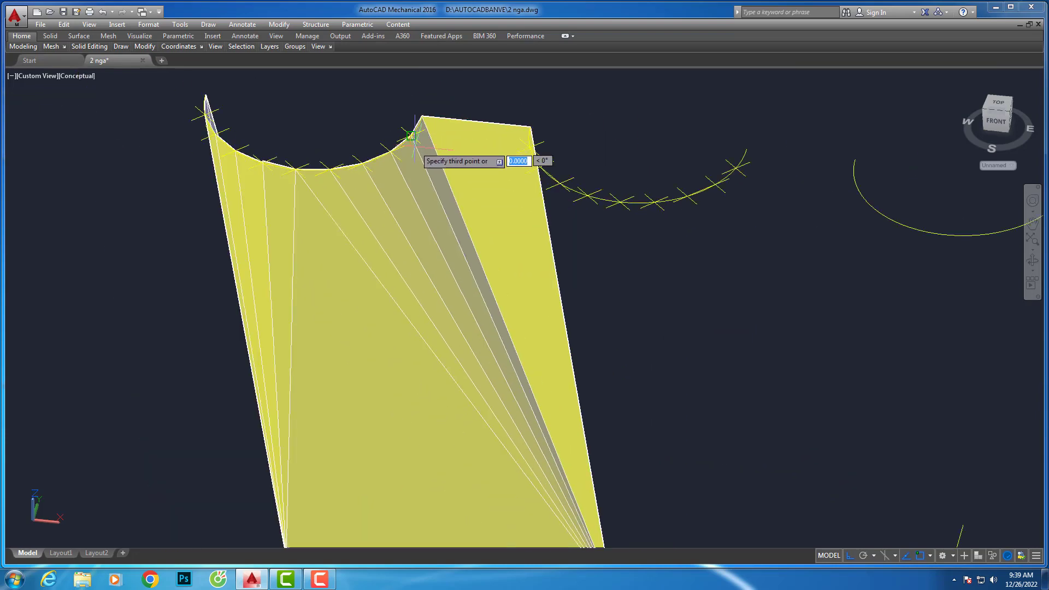
{"action": "scroll", "coordinate": [424, 157], "scroll_direction": "down", "scroll_amount": 2}
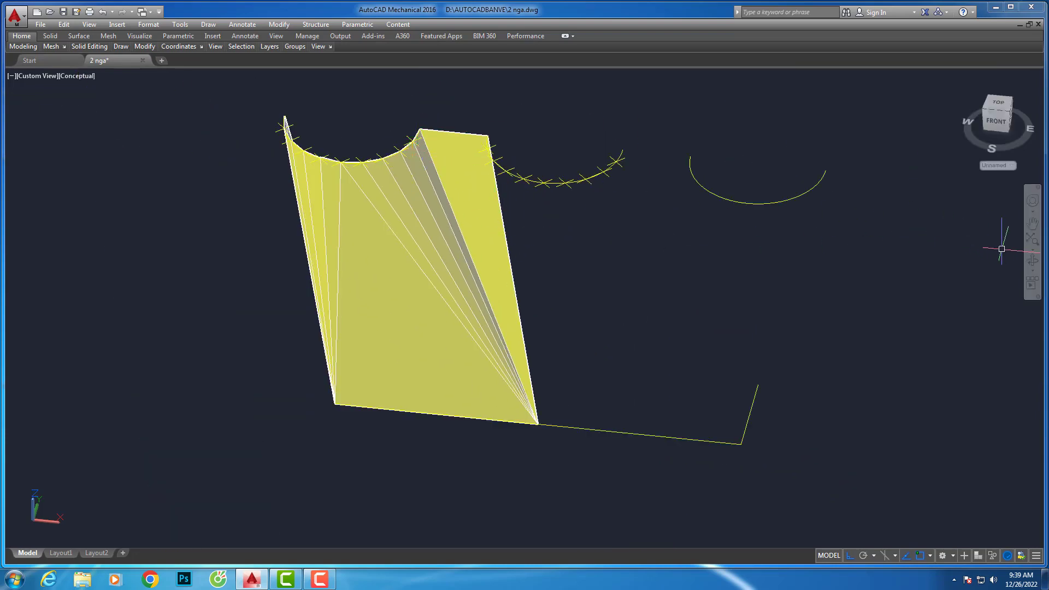
Add a 3D face from the base corner to the second arc's end and next division point
{"action": "middle_click_drag", "start_coordinate": [684, 268], "coordinate": [559, 162], "text": "shift"}
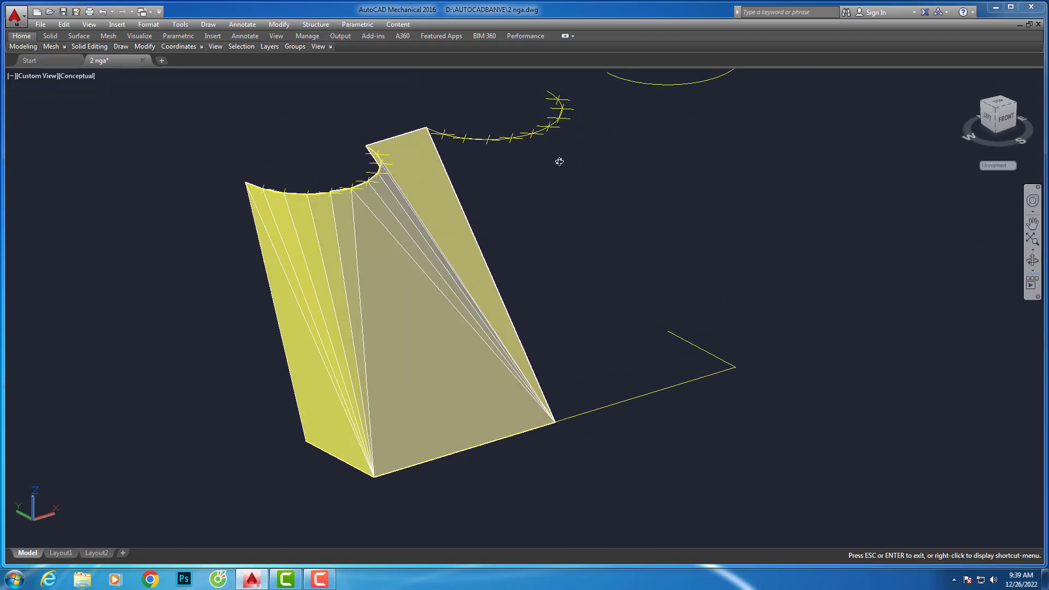
{"action": "middle_click_drag", "start_coordinate": [556, 198], "coordinate": [571, 281]}
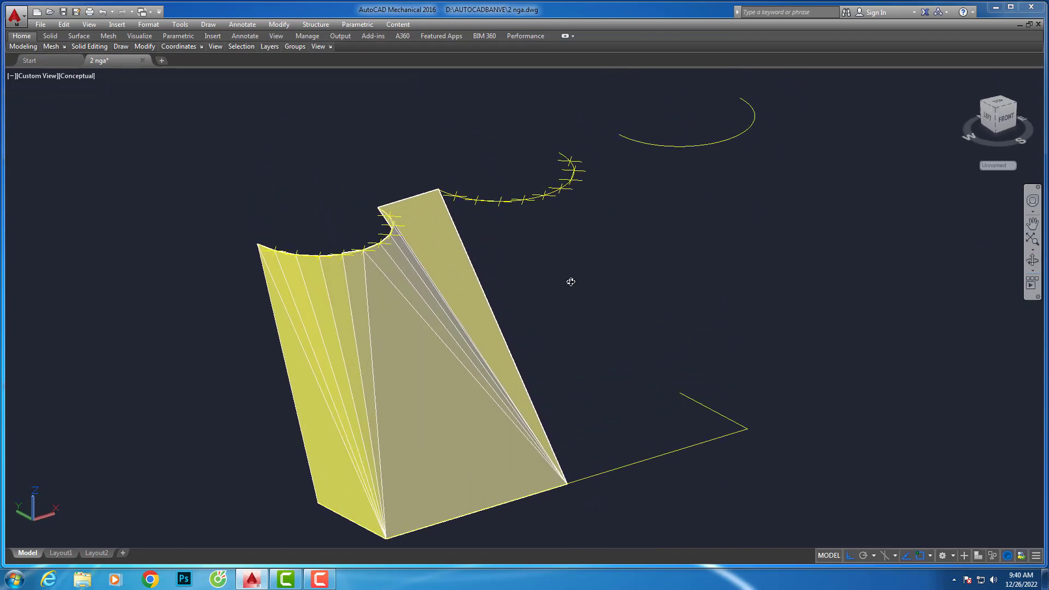
{"action": "right_click", "coordinate": [571, 281]}
{"action": "left_click", "coordinate": [596, 294]}
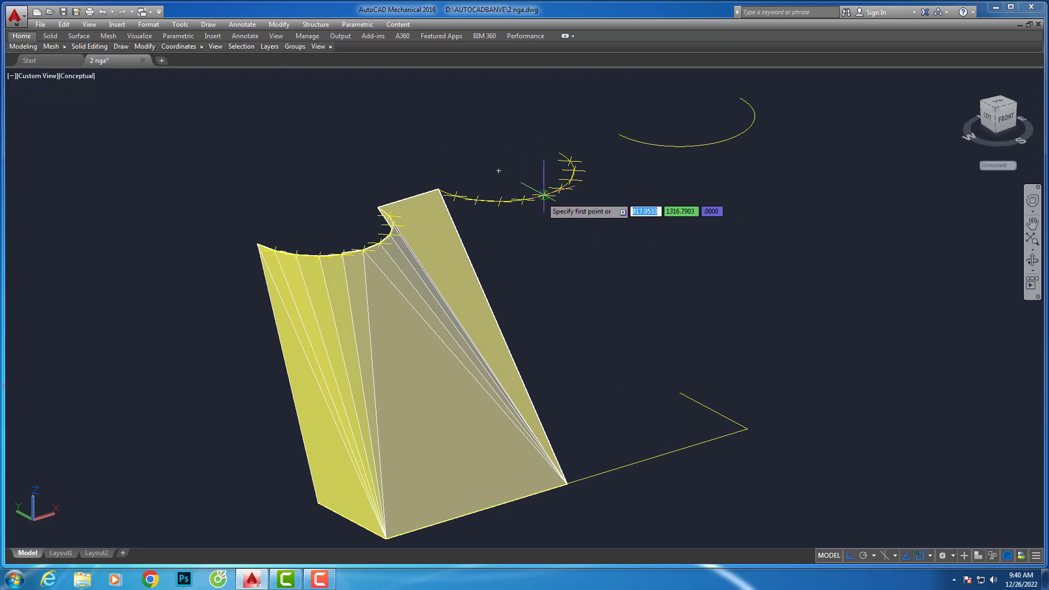
{"action": "left_click", "coordinate": [567, 484]}
{"action": "left_click", "coordinate": [544, 195]}
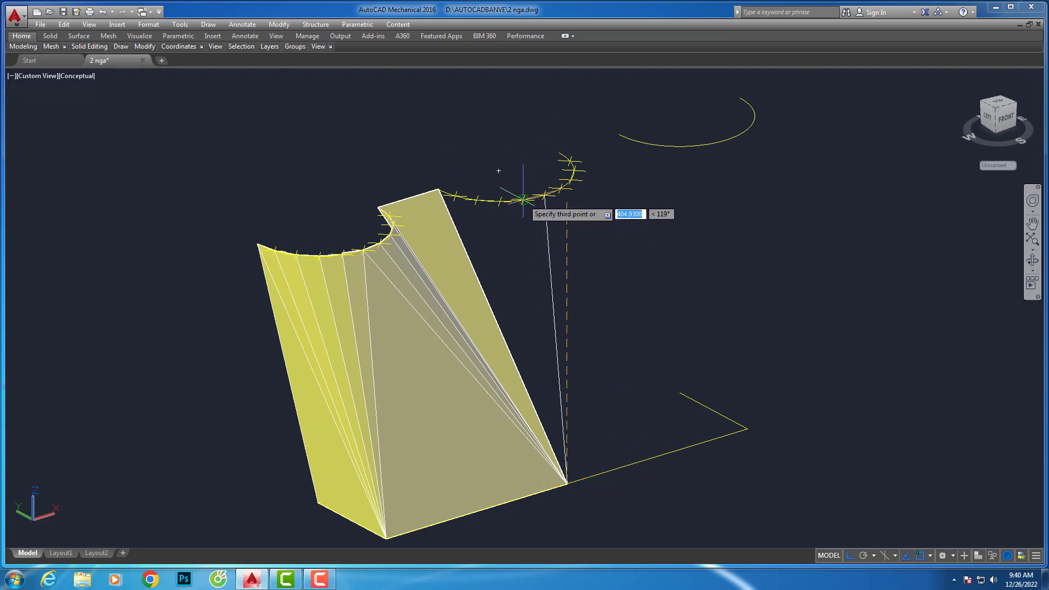
{"action": "left_click", "coordinate": [523, 200]}
{"action": "key", "text": "Return"}
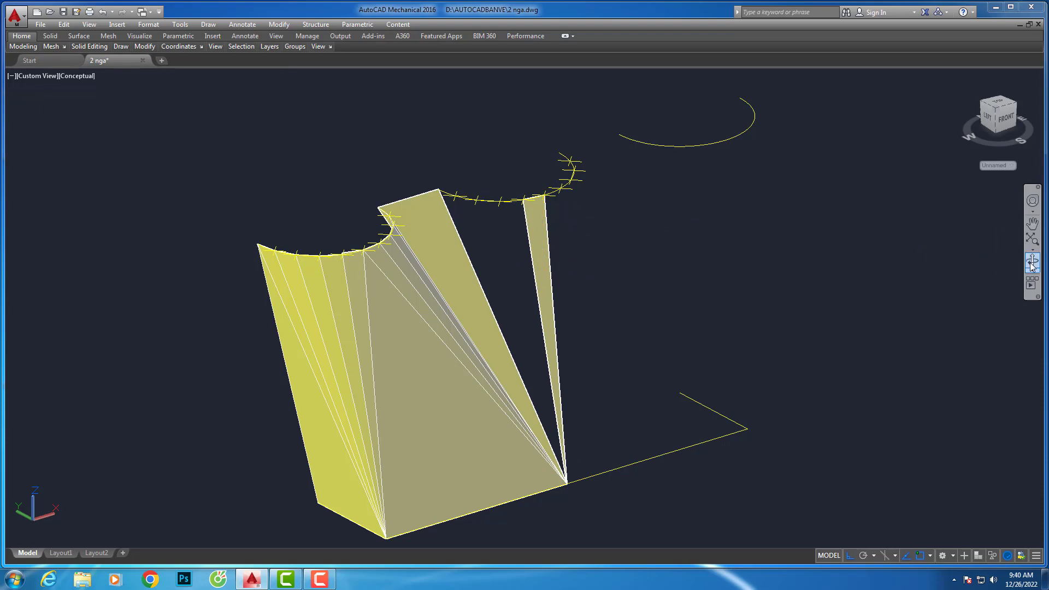
From a near-top view, fan 3D faces from the base corner up to second-arc points
{"action": "left_click", "coordinate": [1032, 264]}
{"action": "mouse_move", "coordinate": [921, 298]}
{"action": "left_mouse_down"}
{"action": "mouse_move", "coordinate": [819, 281]}
{"action": "mouse_move", "coordinate": [822, 356]}
{"action": "mouse_move", "coordinate": [851, 427]}
{"action": "mouse_move", "coordinate": [829, 305]}
{"action": "left_mouse_up"}
{"action": "scroll", "coordinate": [517, 184], "scroll_direction": "up", "scroll_amount": 2}
{"action": "key", "text": "Escape"}
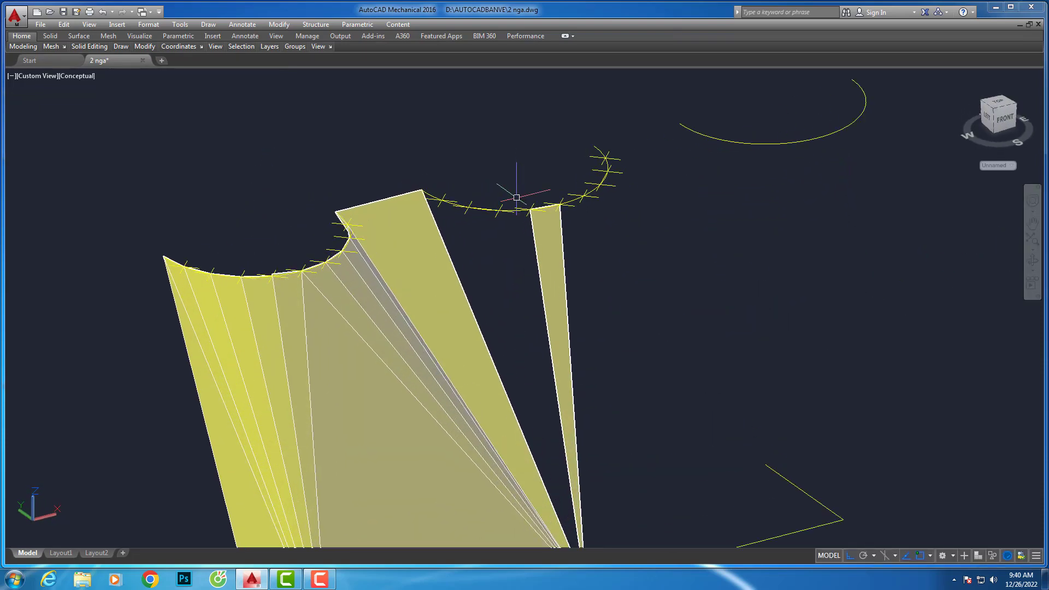
{"action": "type", "text": "3f"}
{"action": "key", "text": "Return"}
{"action": "scroll", "coordinate": [520, 211], "scroll_direction": "down", "scroll_amount": 3}
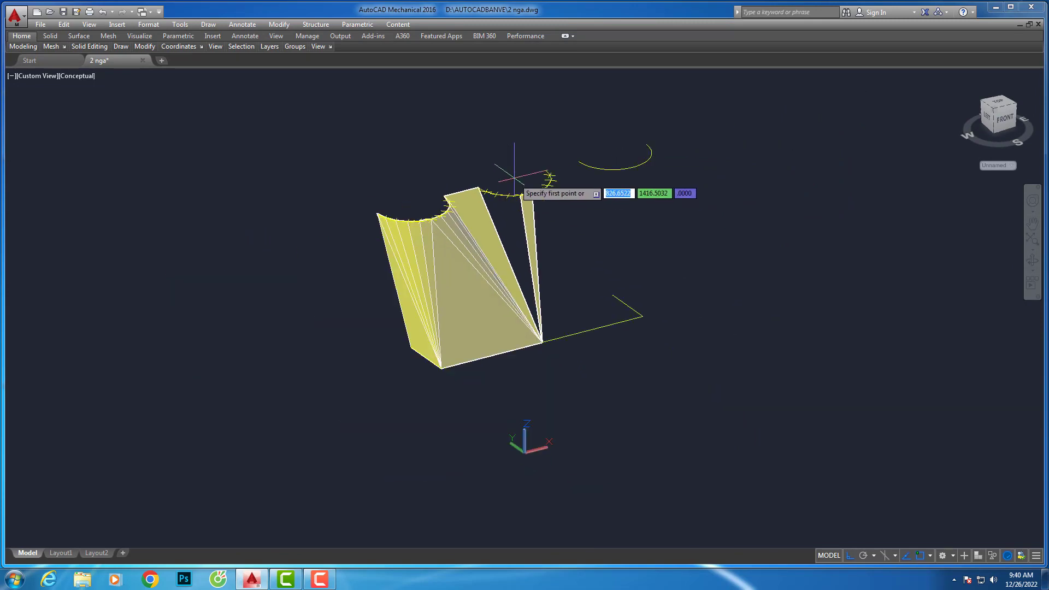
{"action": "left_click", "coordinate": [541, 341]}
{"action": "scroll", "coordinate": [524, 187], "scroll_direction": "up", "scroll_amount": 5}
{"action": "left_click", "coordinate": [491, 212]}
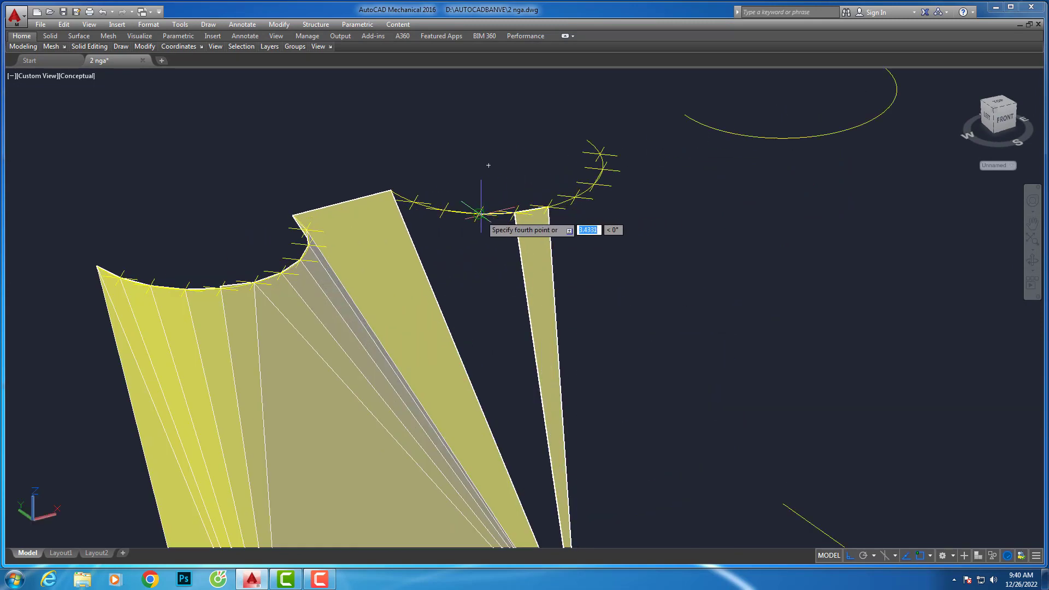
{"action": "scroll", "coordinate": [481, 213], "scroll_direction": "down", "scroll_amount": 3}
{"action": "left_click", "coordinate": [521, 371]}
Add further face strips along the arc and close the gap between face groups
{"action": "scroll", "coordinate": [470, 216], "scroll_direction": "up", "scroll_amount": 2}
{"action": "scroll", "coordinate": [473, 180], "scroll_direction": "up", "scroll_amount": 2}
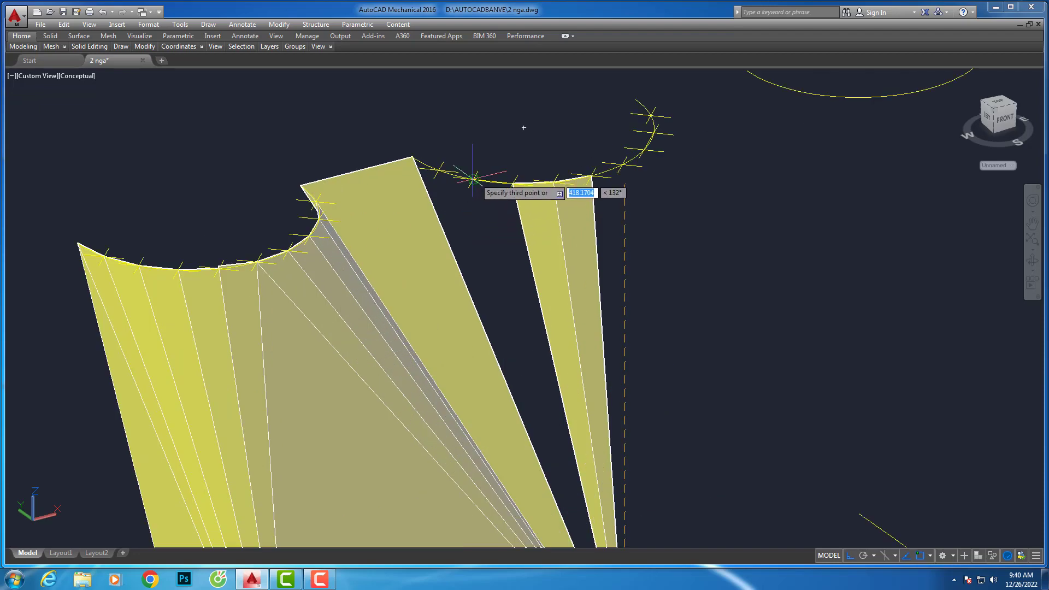
{"action": "left_click", "coordinate": [473, 178]}
{"action": "scroll", "coordinate": [560, 412], "scroll_direction": "down", "scroll_amount": 2}
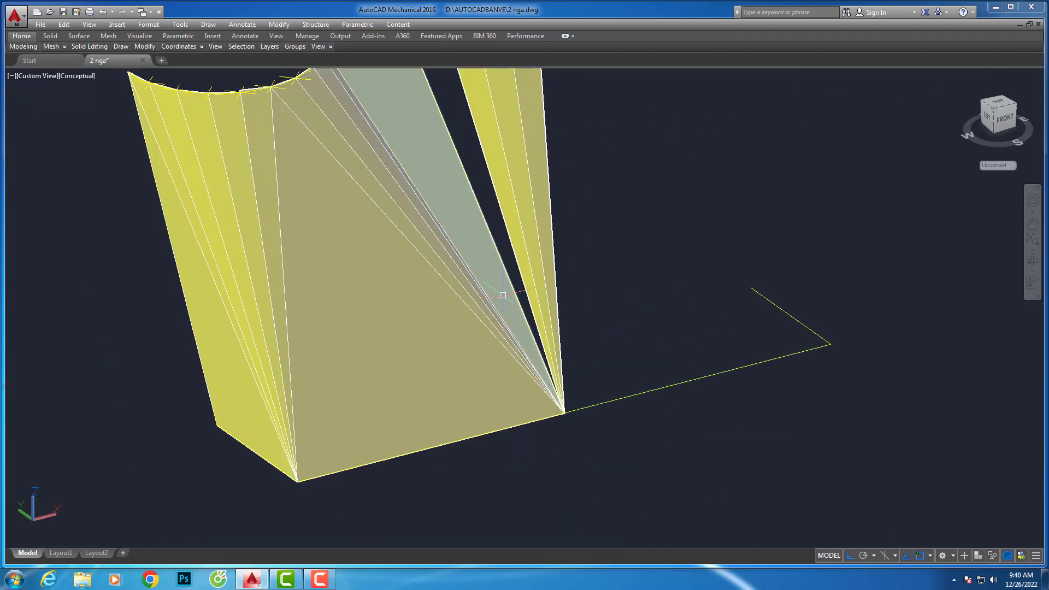
{"action": "scroll", "coordinate": [500, 421], "scroll_direction": "down", "scroll_amount": 1}
{"action": "scroll", "coordinate": [517, 262], "scroll_direction": "up", "scroll_amount": 1}
{"action": "scroll", "coordinate": [516, 263], "scroll_direction": "up", "scroll_amount": 3}
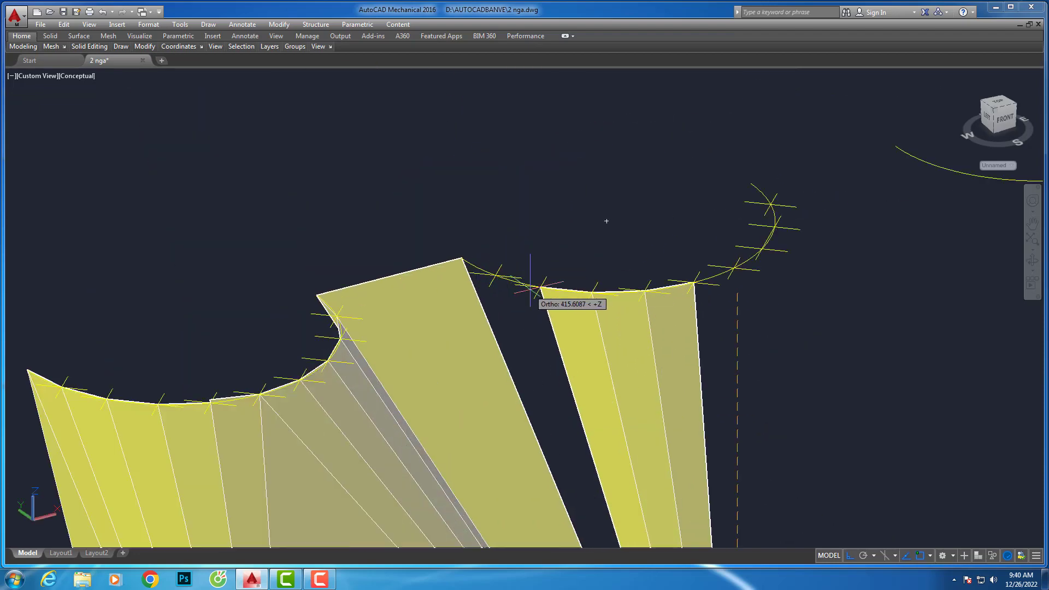
{"action": "left_click", "coordinate": [540, 286]}
{"action": "scroll", "coordinate": [511, 246], "scroll_direction": "down", "scroll_amount": 4}
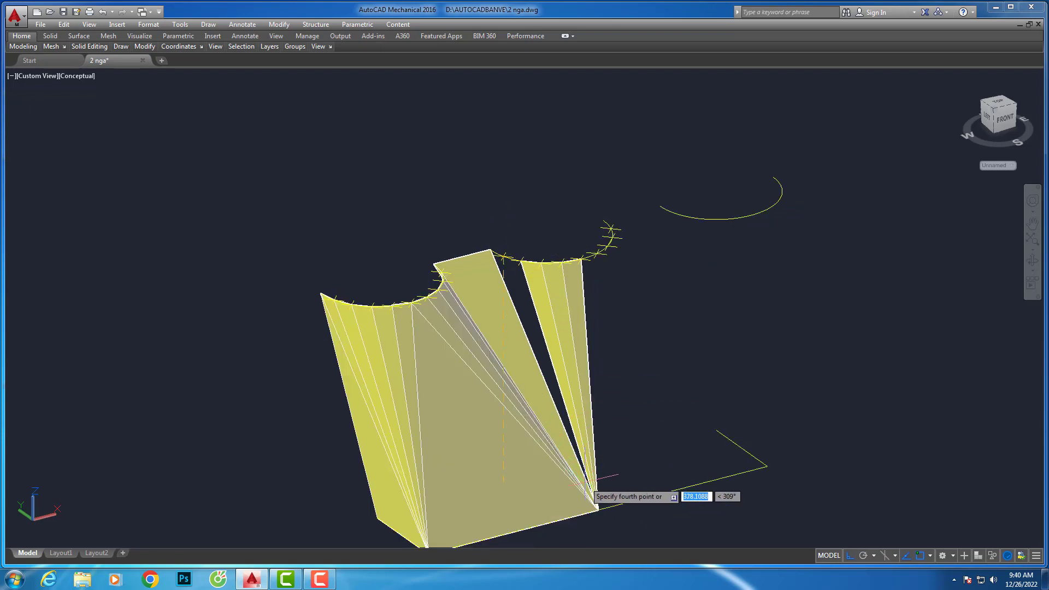
{"action": "scroll", "coordinate": [493, 253], "scroll_direction": "up", "scroll_amount": 3}
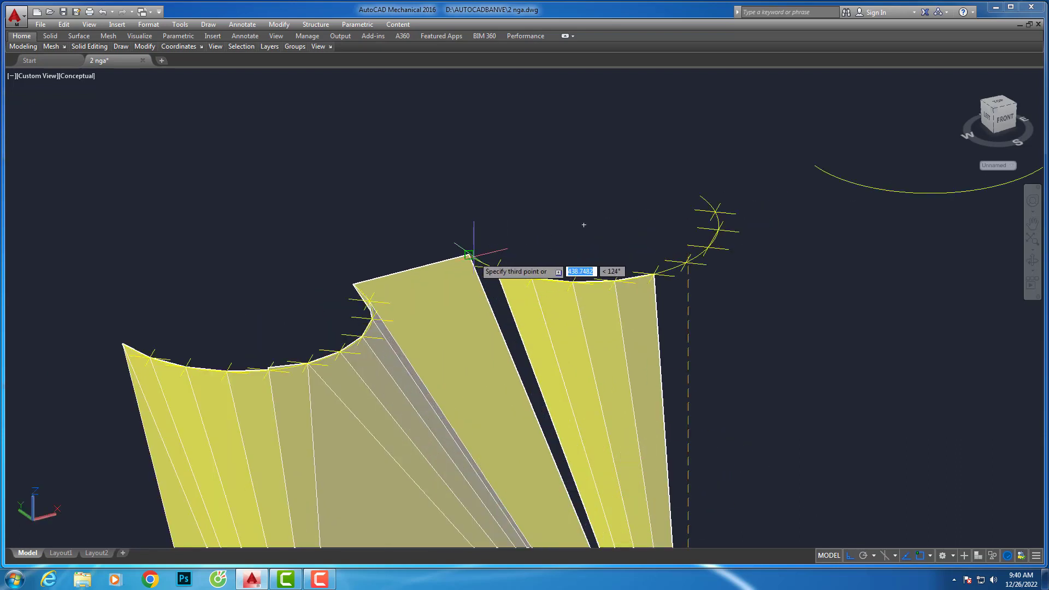
{"action": "left_click", "coordinate": [496, 268]}
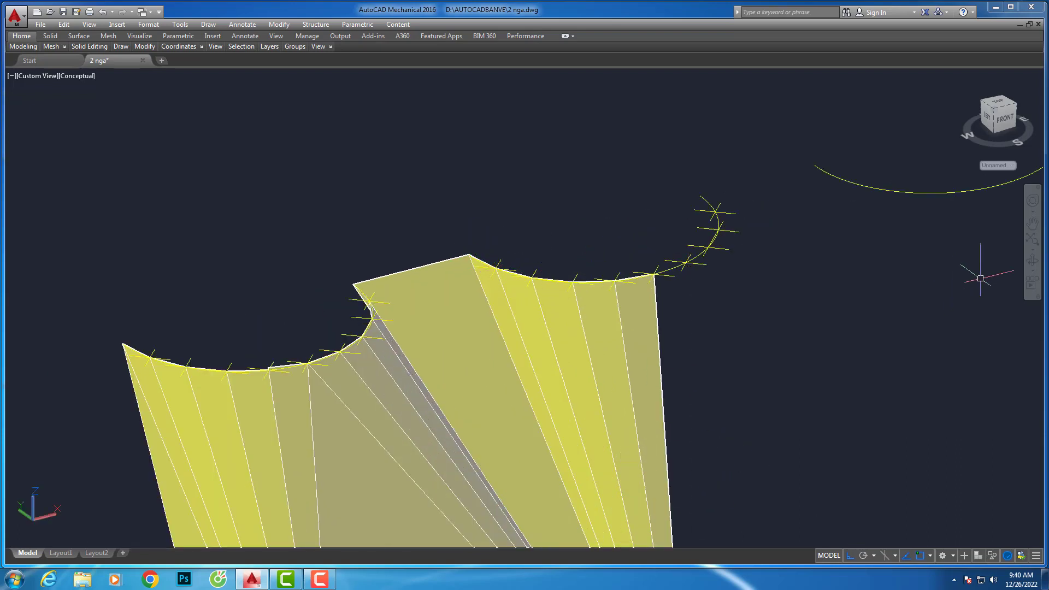
Show the model in Top view with the 2D Wireframe visual style
{"action": "mouse_move", "coordinate": [980, 278]}
{"action": "middle_mouse_down", "text": "shift"}
{"action": "mouse_move", "coordinate": [597, 292]}
{"action": "mouse_move", "coordinate": [539, 308]}
{"action": "mouse_move", "coordinate": [550, 326]}
{"action": "mouse_move", "coordinate": [693, 355]}
{"action": "mouse_move", "coordinate": [644, 379]}
{"action": "mouse_move", "coordinate": [643, 416]}
{"action": "mouse_move", "coordinate": [525, 350]}
{"action": "middle_mouse_up", "text": "shift"}
{"action": "left_click", "coordinate": [33, 75]}
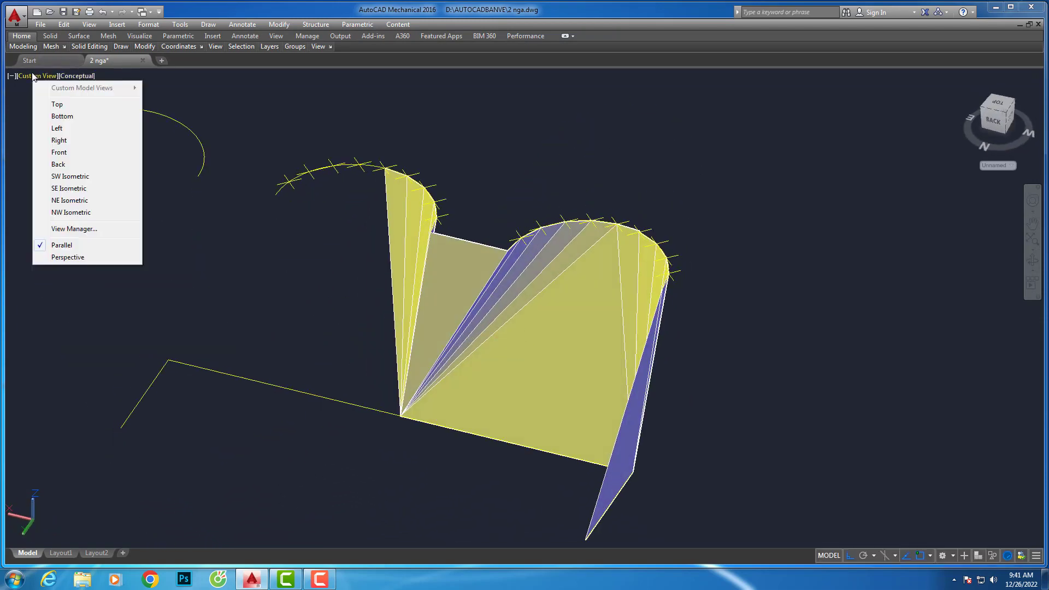
{"action": "left_click", "coordinate": [54, 105]}
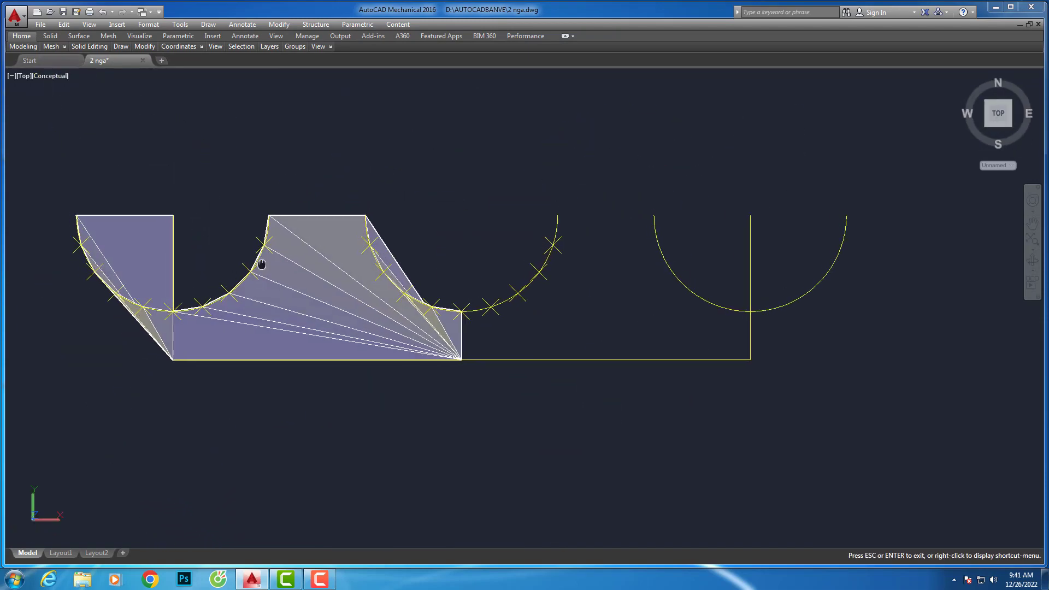
{"action": "left_click", "coordinate": [59, 76]}
{"action": "left_click", "coordinate": [82, 102]}
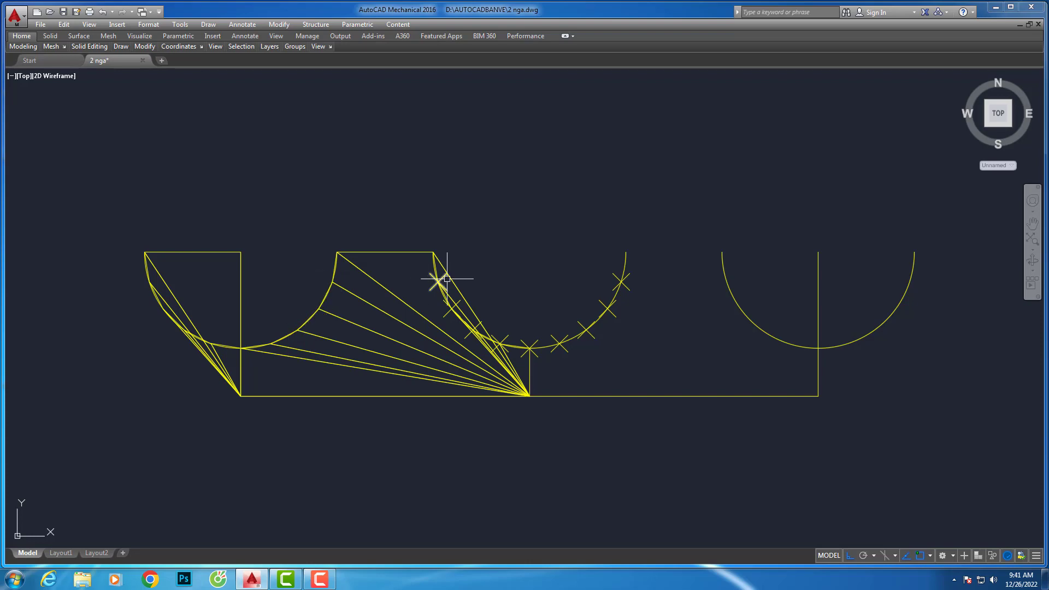
Mirror the faced half vertically through the base corner, keeping originals, then shade it Conceptual
{"action": "key", "text": "Escape"}
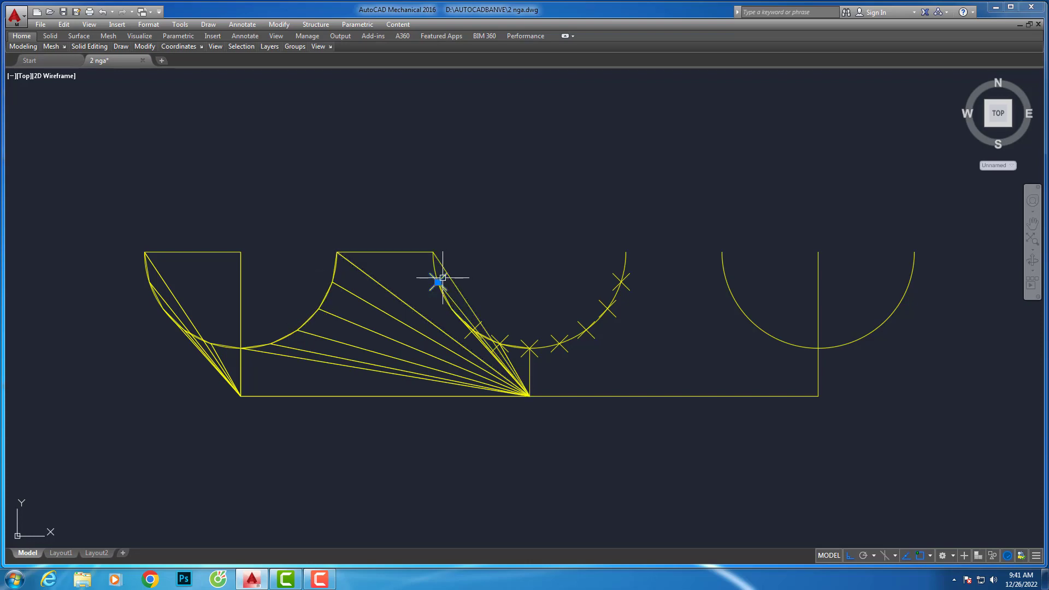
{"action": "scroll", "coordinate": [488, 323], "scroll_direction": "up", "scroll_amount": 4}
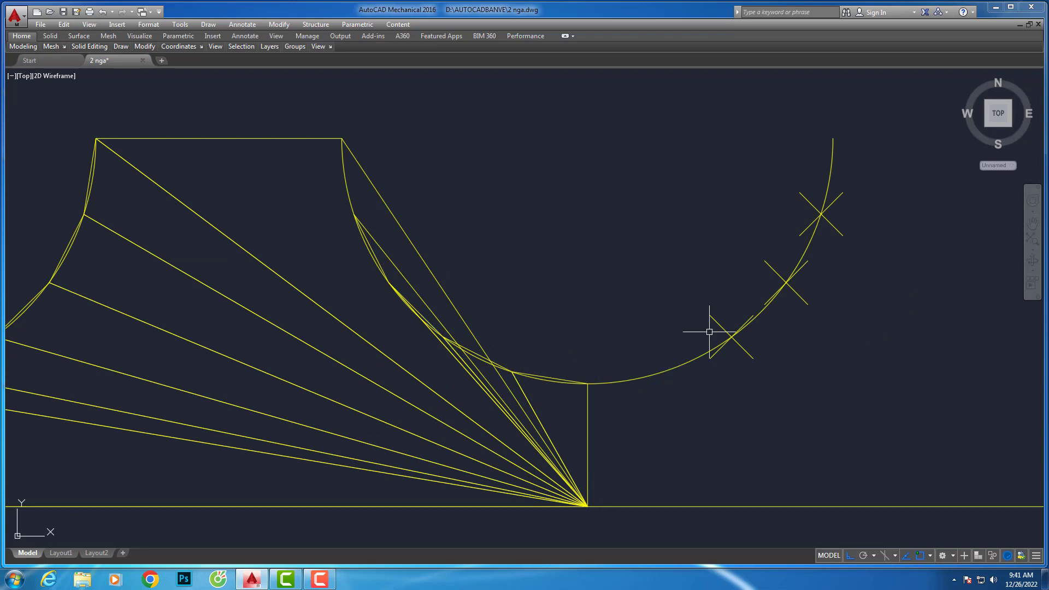
{"action": "scroll", "coordinate": [617, 219], "scroll_direction": "down", "scroll_amount": 6}
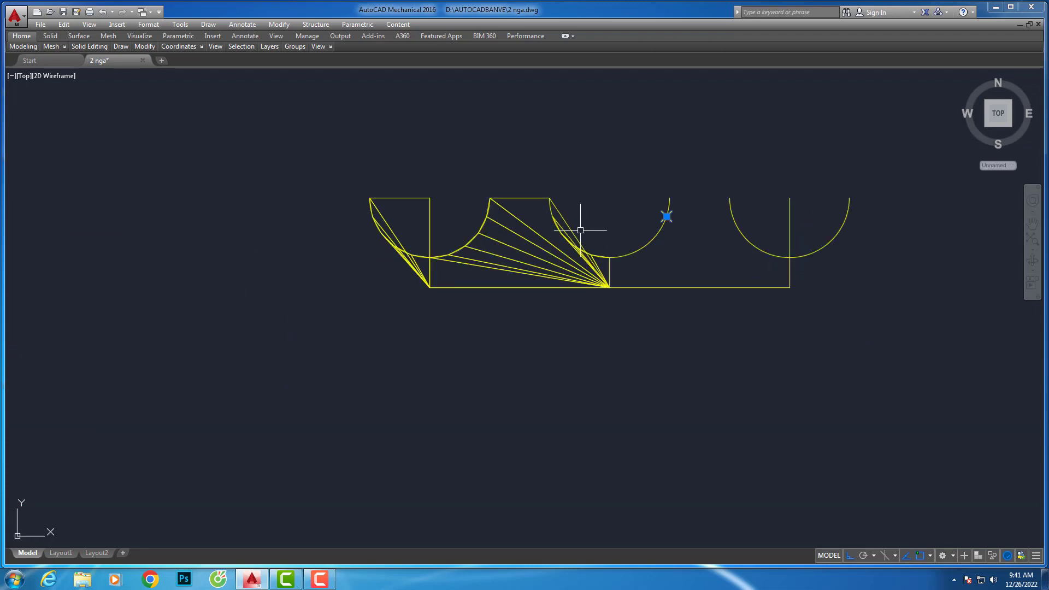
{"action": "left_click", "coordinate": [604, 313]}
{"action": "left_click", "coordinate": [339, 158]}
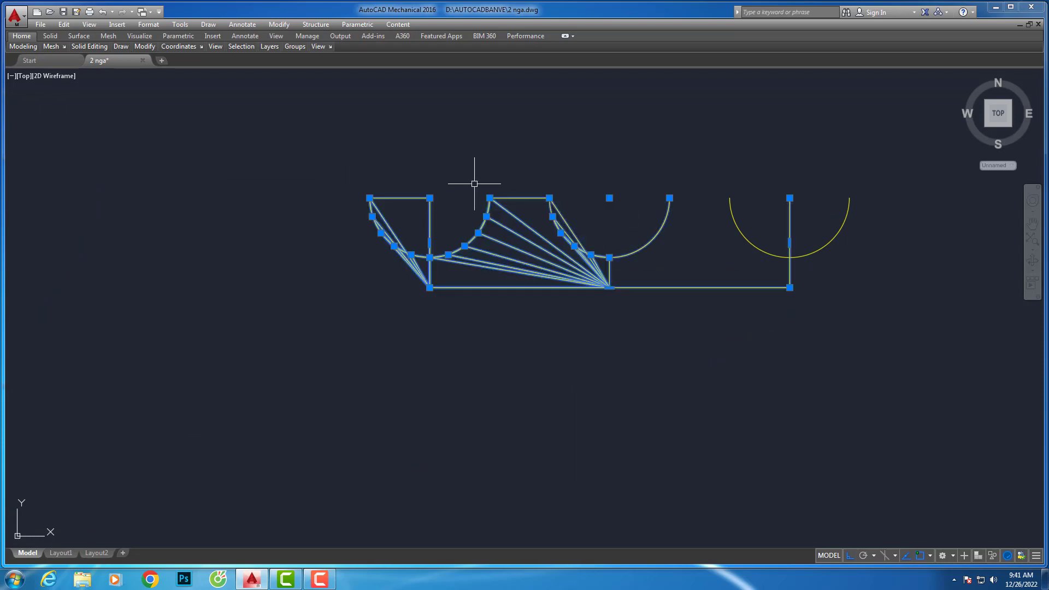
{"action": "type", "text": "mi"}
{"action": "key", "text": "Return"}
{"action": "left_click", "coordinate": [609, 197]}
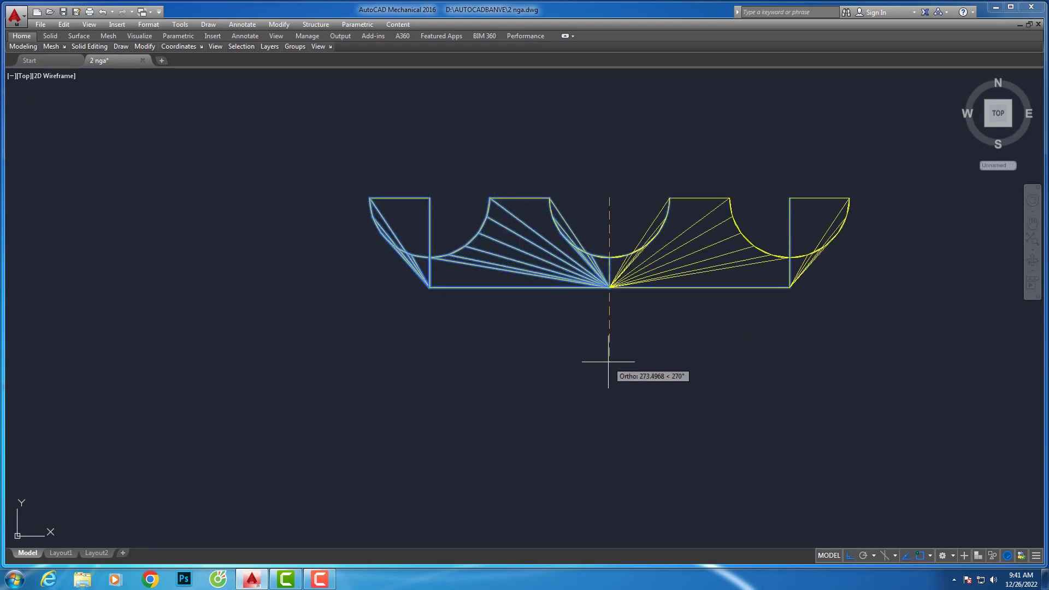
{"action": "left_click", "coordinate": [605, 353]}
{"action": "key", "text": "Return"}
{"action": "left_click", "coordinate": [60, 76]}
{"action": "left_click", "coordinate": [92, 113]}
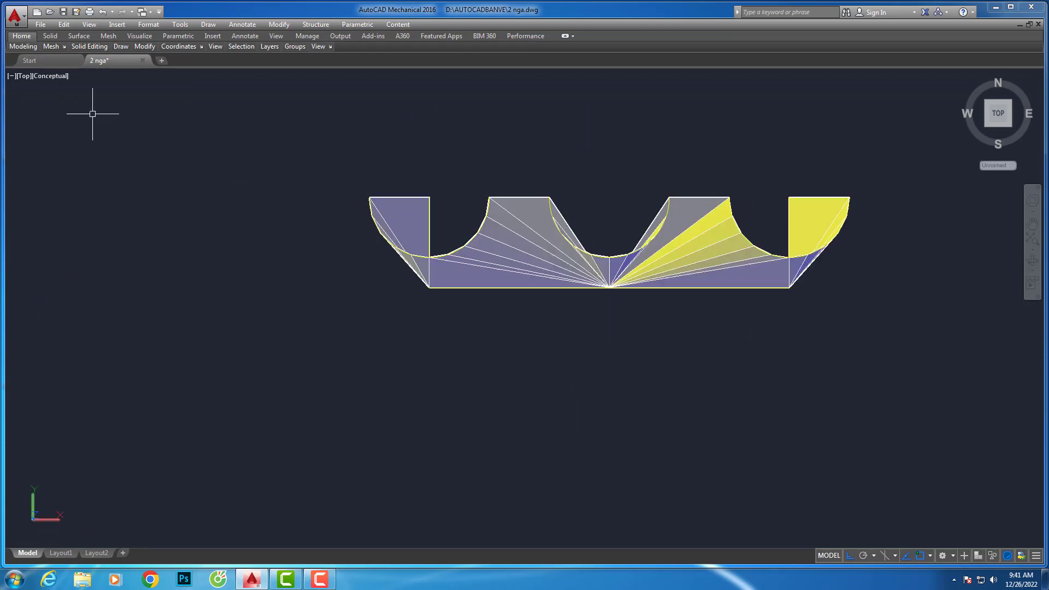
Orbit the model to a front-right 3D view of the gap between halves
{"action": "left_click", "coordinate": [1030, 261]}
{"action": "mouse_move", "coordinate": [949, 298]}
{"action": "left_mouse_down"}
{"action": "mouse_move", "coordinate": [909, 251]}
{"action": "mouse_move", "coordinate": [527, 253]}
{"action": "left_mouse_up"}
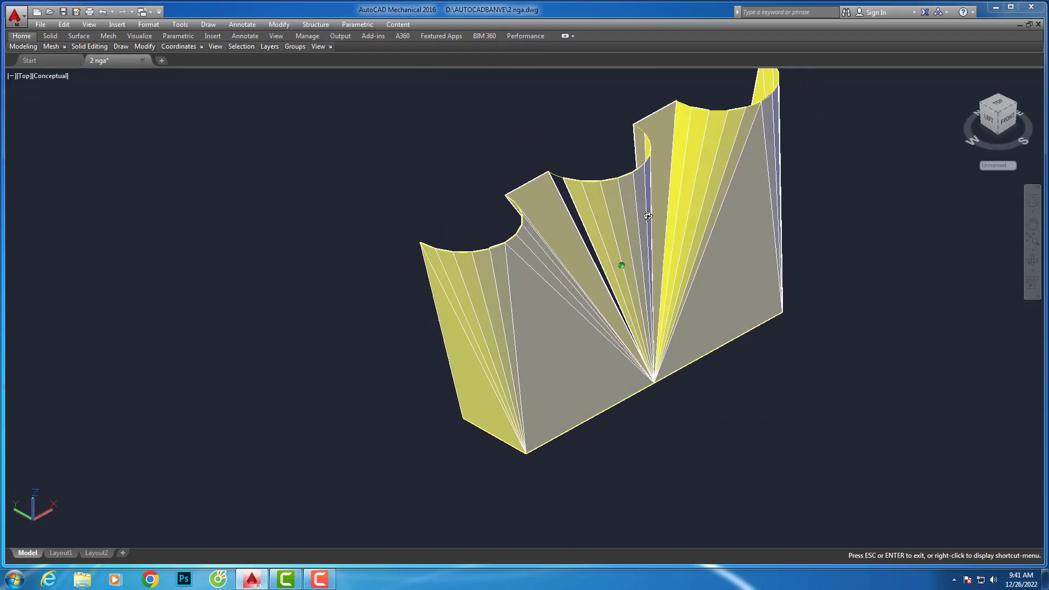
{"action": "key", "text": "Escape"}
{"action": "type", "text": "3"}
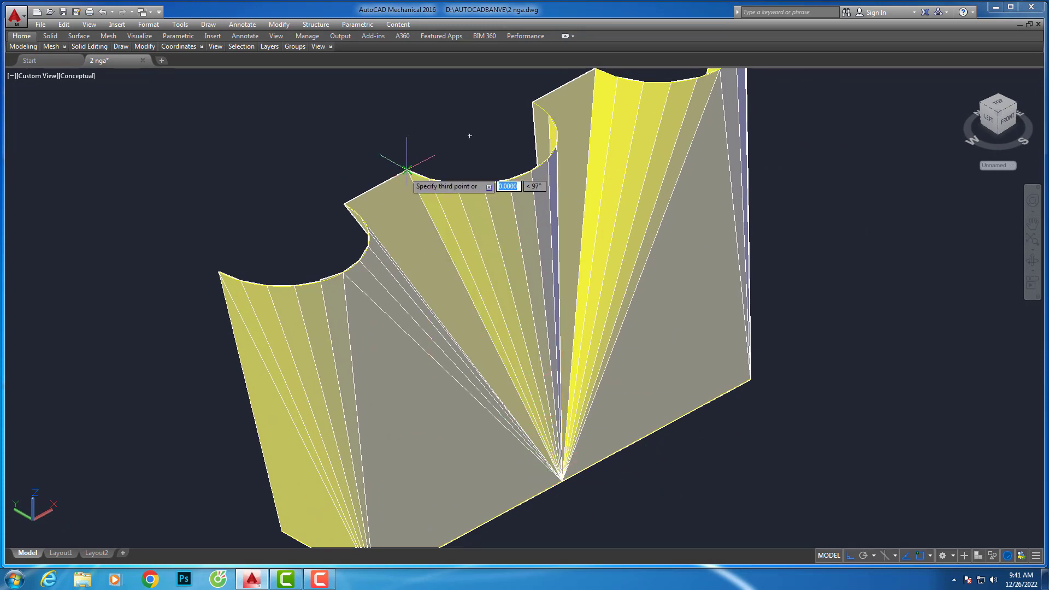
{"action": "left_click", "coordinate": [1032, 261]}
{"action": "mouse_move", "coordinate": [929, 273]}
{"action": "left_mouse_down"}
{"action": "mouse_move", "coordinate": [536, 283]}
{"action": "mouse_move", "coordinate": [625, 144]}
{"action": "left_mouse_up"}
{"action": "key", "text": "Escape"}
{"action": "scroll", "coordinate": [551, 187], "scroll_direction": "up", "scroll_amount": 2}
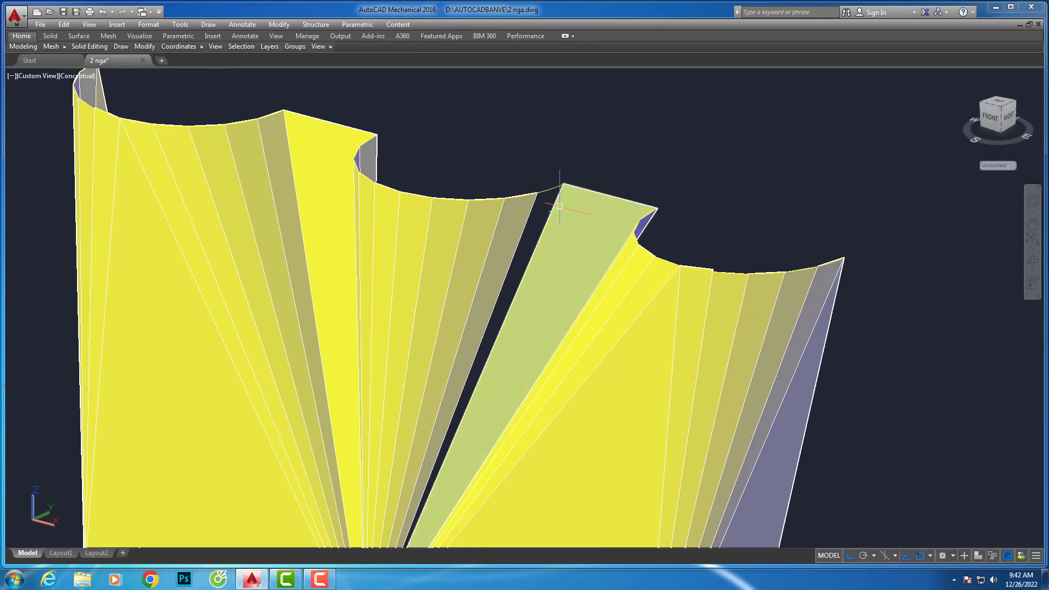
Close the wedge-shaped gap with a 3D face, then orbit to inspect the half model
{"action": "type", "text": "3df"}
{"action": "key", "text": "Return"}
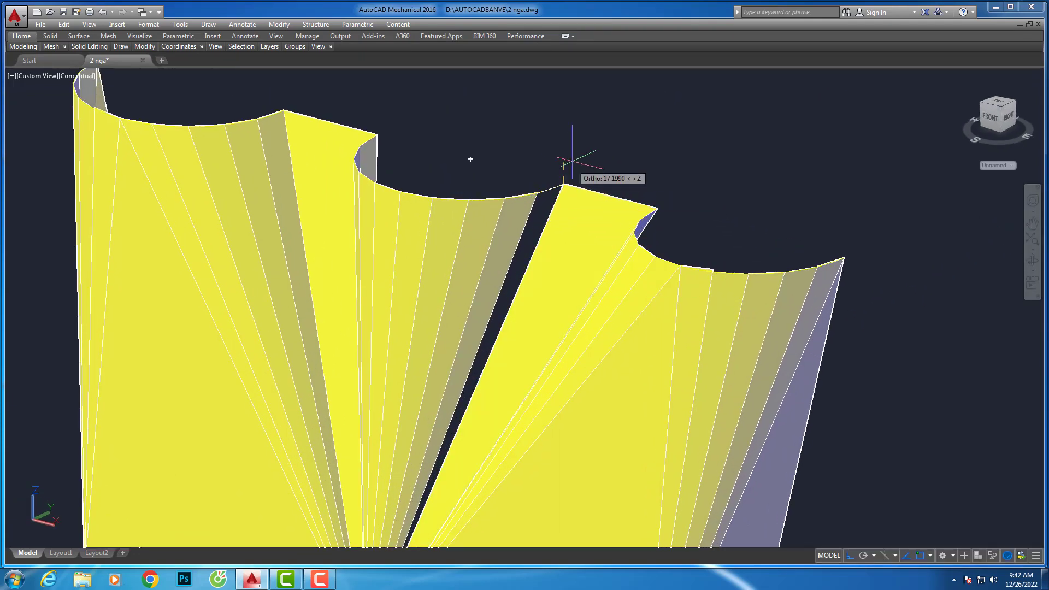
{"action": "scroll", "coordinate": [573, 162], "scroll_direction": "down", "scroll_amount": 4}
{"action": "scroll", "coordinate": [572, 173], "scroll_direction": "up", "scroll_amount": 3}
{"action": "scroll", "coordinate": [539, 155], "scroll_direction": "up", "scroll_amount": 1}
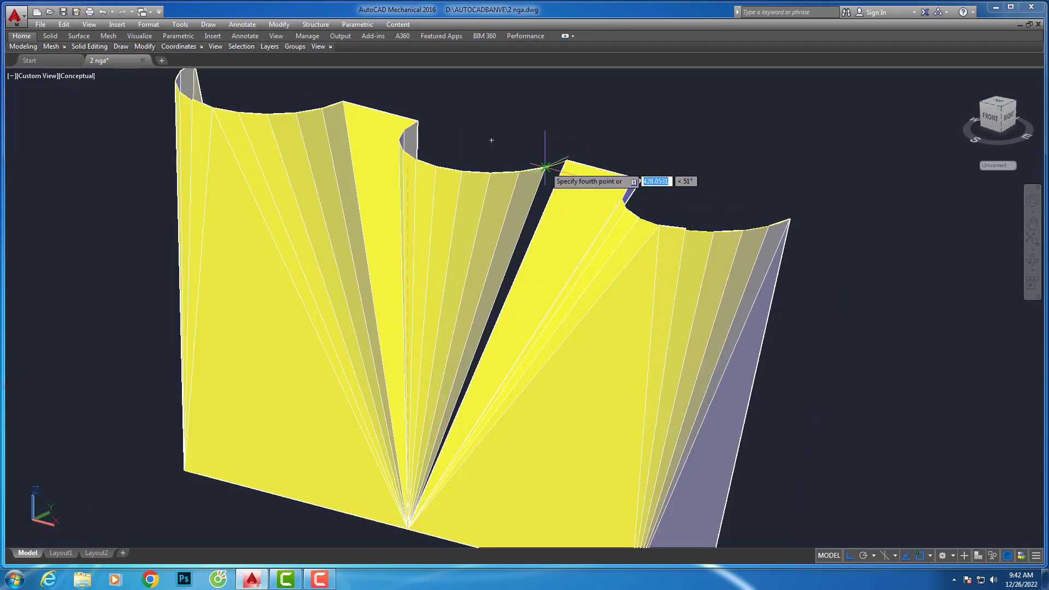
{"action": "left_click", "coordinate": [1031, 258]}
{"action": "mouse_move", "coordinate": [874, 256]}
{"action": "left_mouse_down"}
{"action": "mouse_move", "coordinate": [784, 230]}
{"action": "mouse_move", "coordinate": [686, 241]}
{"action": "mouse_move", "coordinate": [654, 287]}
{"action": "mouse_move", "coordinate": [703, 347]}
{"action": "mouse_move", "coordinate": [705, 370]}
{"action": "mouse_move", "coordinate": [688, 358]}
{"action": "mouse_move", "coordinate": [678, 234]}
{"action": "mouse_move", "coordinate": [598, 225]}
{"action": "mouse_move", "coordinate": [475, 370]}
{"action": "mouse_move", "coordinate": [561, 410]}
{"action": "mouse_move", "coordinate": [552, 351]}
{"action": "mouse_move", "coordinate": [510, 363]}
{"action": "mouse_move", "coordinate": [761, 367]}
{"action": "mouse_move", "coordinate": [658, 332]}
{"action": "left_mouse_up"}
In Top view, mirror the whole half model through the top midpoint, keeping the original
{"action": "left_click", "coordinate": [32, 75]}
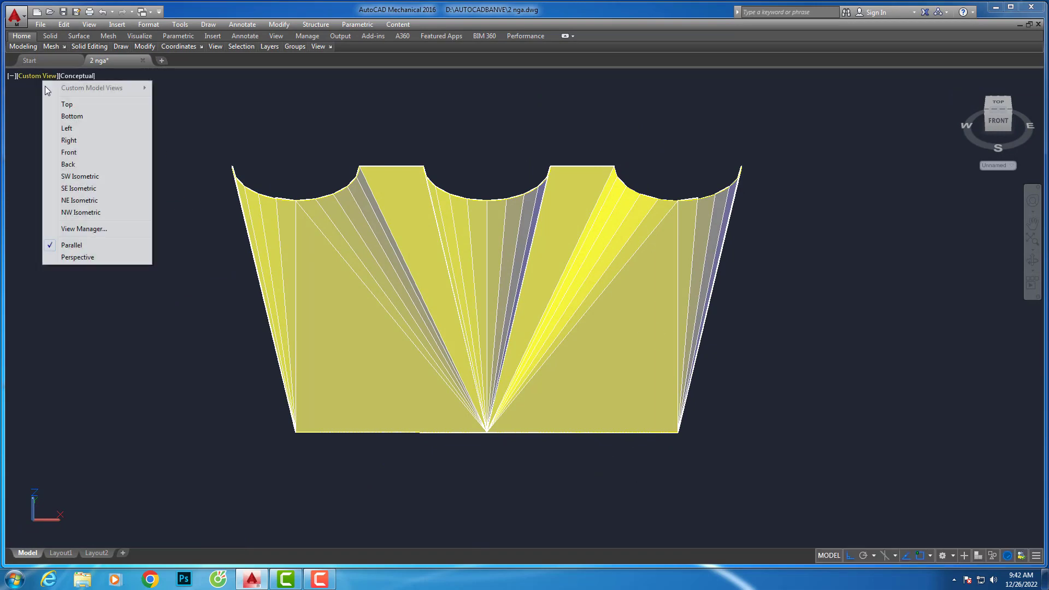
{"action": "left_click", "coordinate": [61, 100]}
{"action": "left_click", "coordinate": [644, 386]}
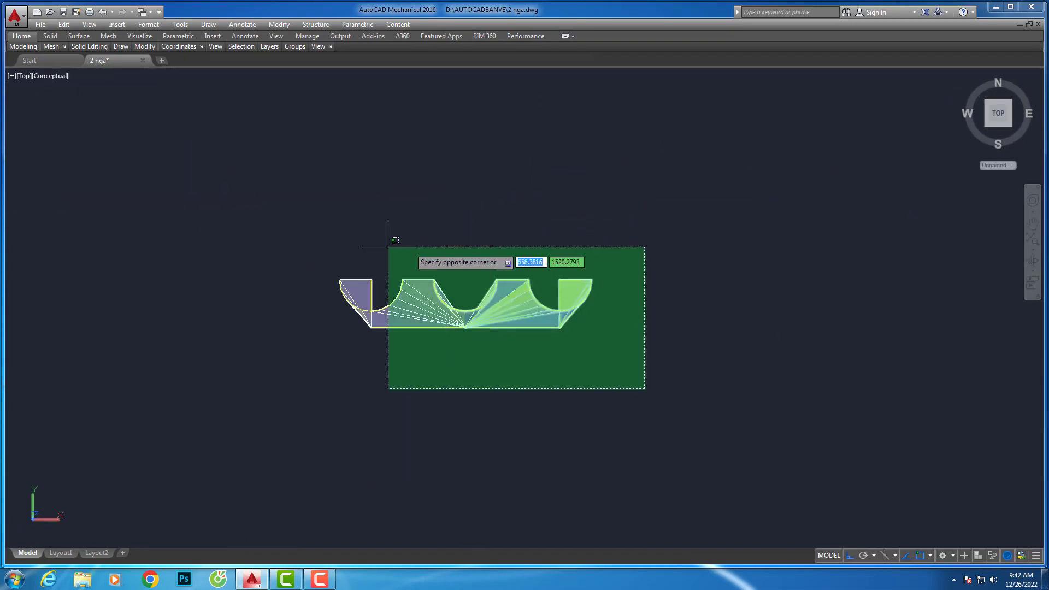
{"action": "left_click", "coordinate": [386, 246]}
{"action": "scroll", "coordinate": [332, 258], "scroll_direction": "up", "scroll_amount": 5}
{"action": "type", "text": "M"}
{"action": "left_click", "coordinate": [357, 295]}
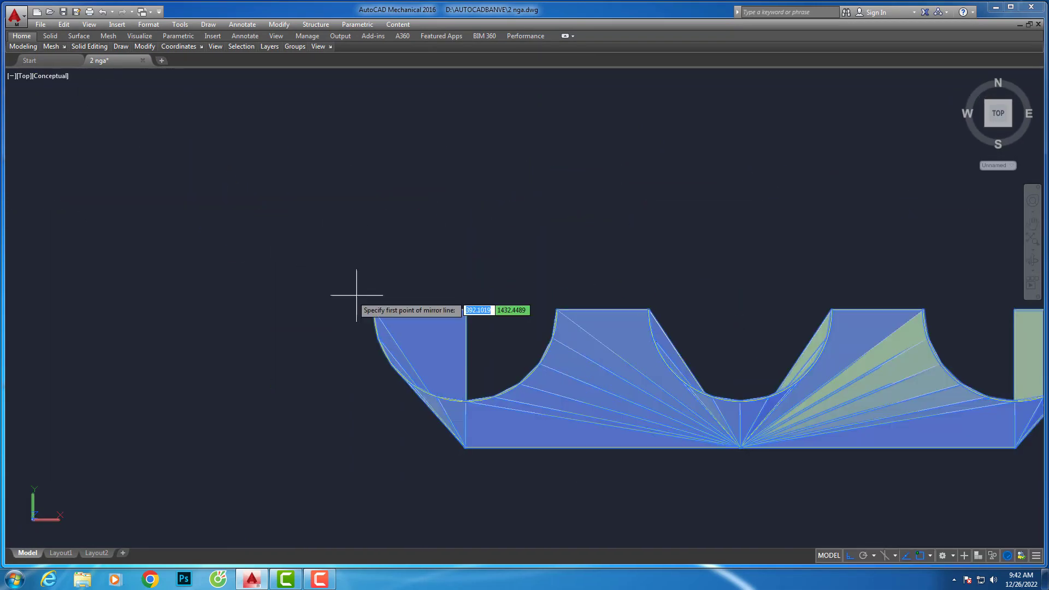
{"action": "scroll", "coordinate": [465, 309], "scroll_direction": "down", "scroll_amount": 2}
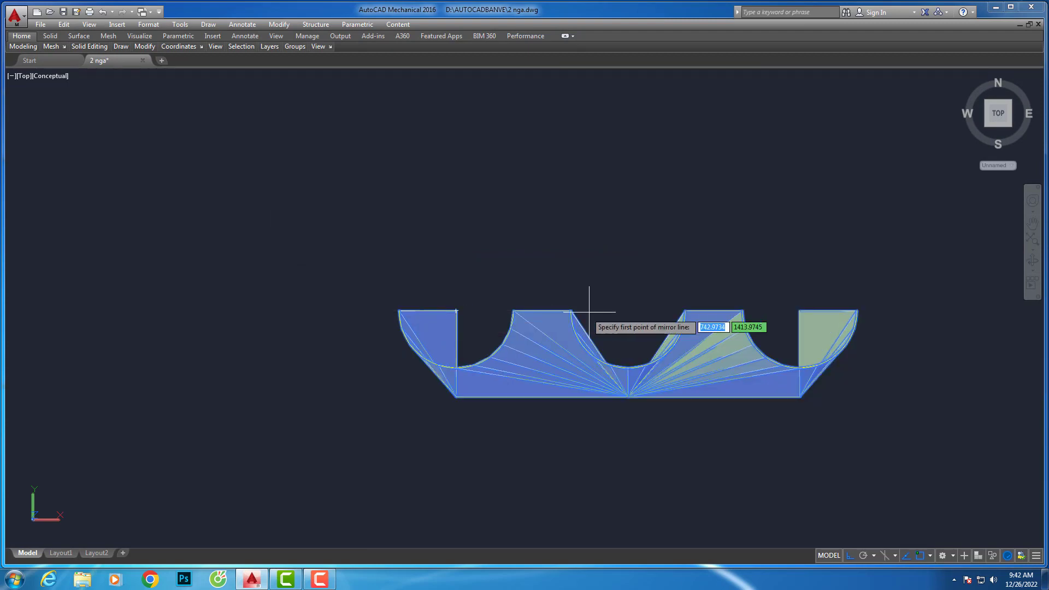
{"action": "left_click", "coordinate": [627, 316]}
{"action": "key", "text": "Return"}
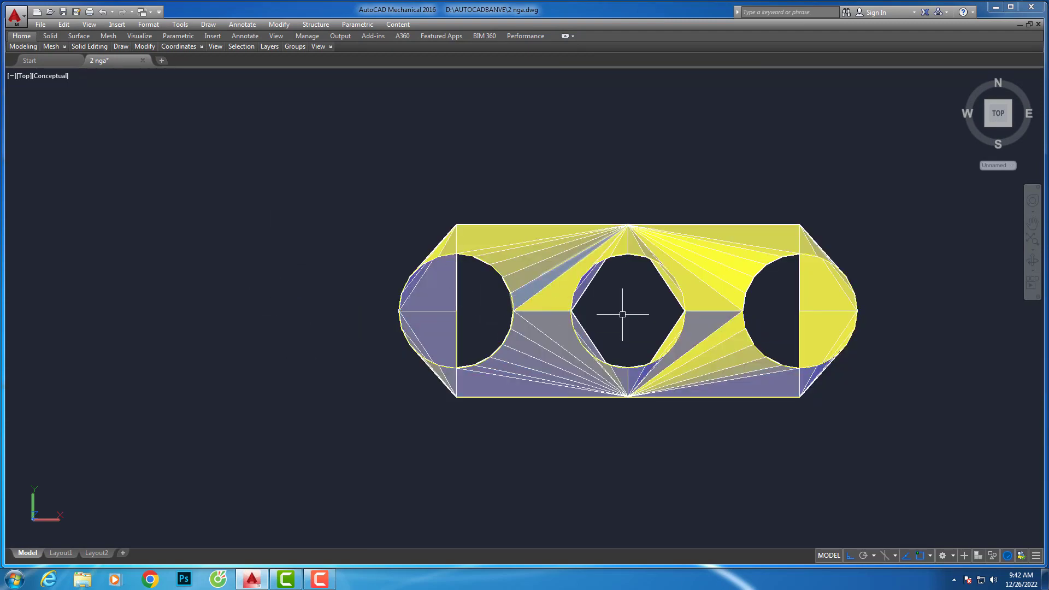
{"action": "scroll", "coordinate": [488, 295], "scroll_direction": "down", "scroll_amount": 2}
{"action": "scroll", "coordinate": [641, 336], "scroll_direction": "up", "scroll_amount": 2}
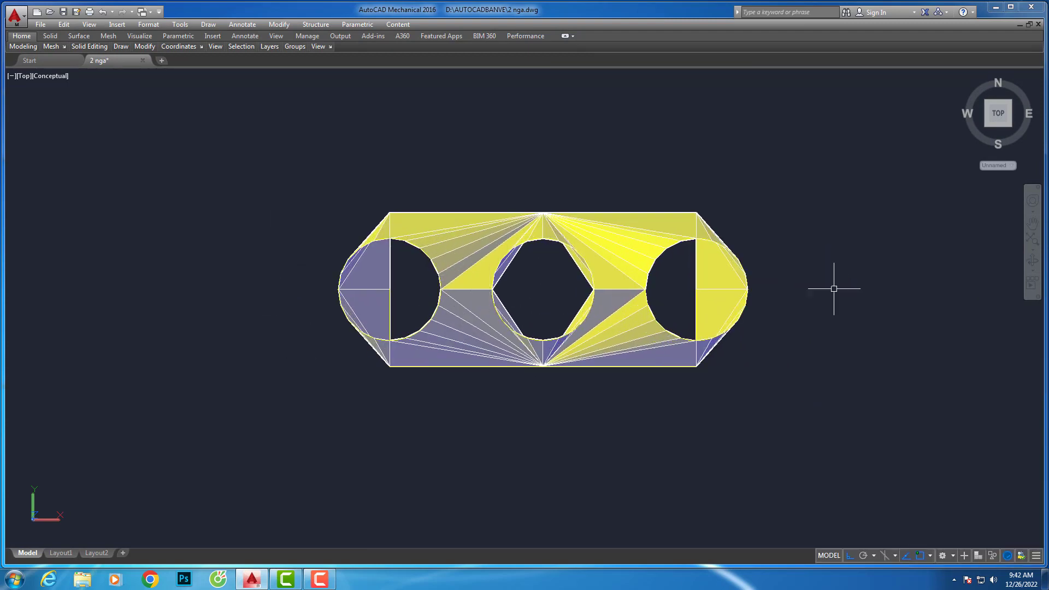
Show the finished model in SW Isometric view, panned slightly right
{"action": "left_click", "coordinate": [24, 76]}
{"action": "left_click", "coordinate": [50, 177]}
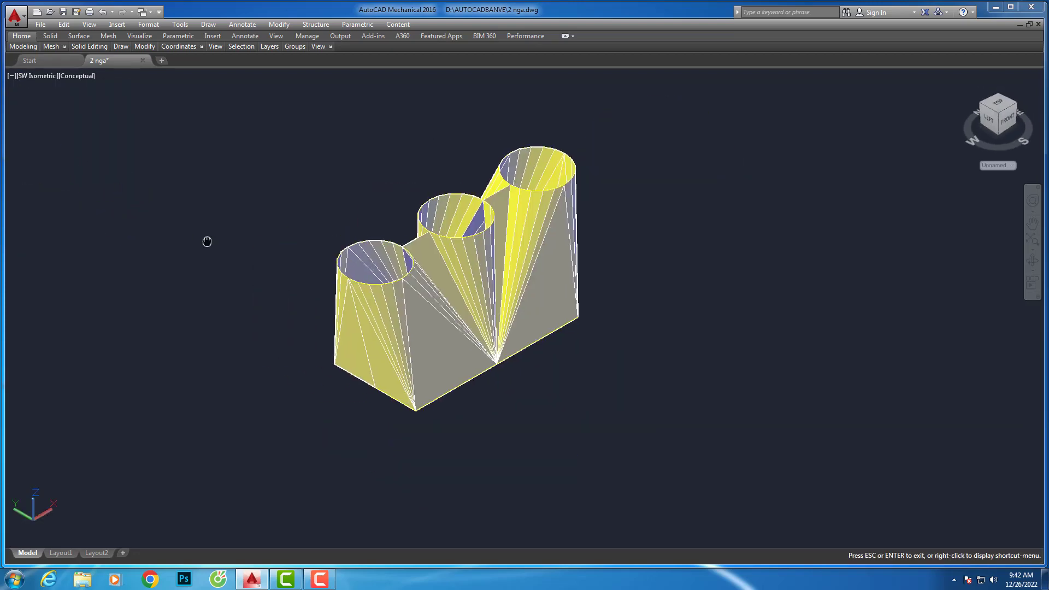
{"action": "left_click_drag", "start_coordinate": [207, 241], "coordinate": [229, 246]}
{"action": "key", "text": "Escape"}
Try the Hidden, Realistic, Shaded, Shaded with edges and Shades of Gray visual styles
{"action": "left_click", "coordinate": [67, 74]}
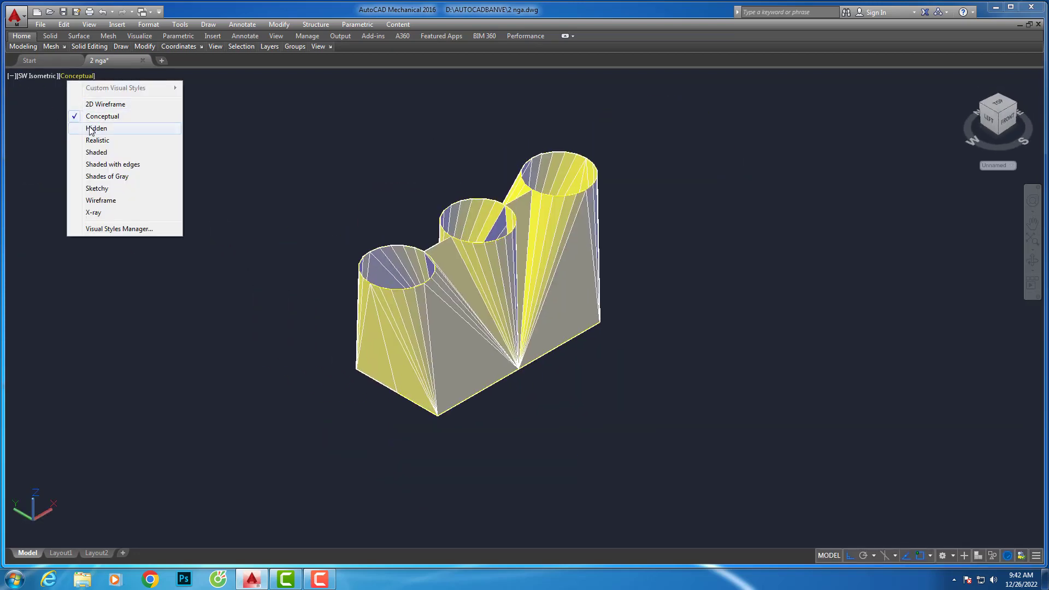
{"action": "left_click", "coordinate": [90, 126]}
{"action": "left_click", "coordinate": [71, 77]}
{"action": "left_click", "coordinate": [88, 141]}
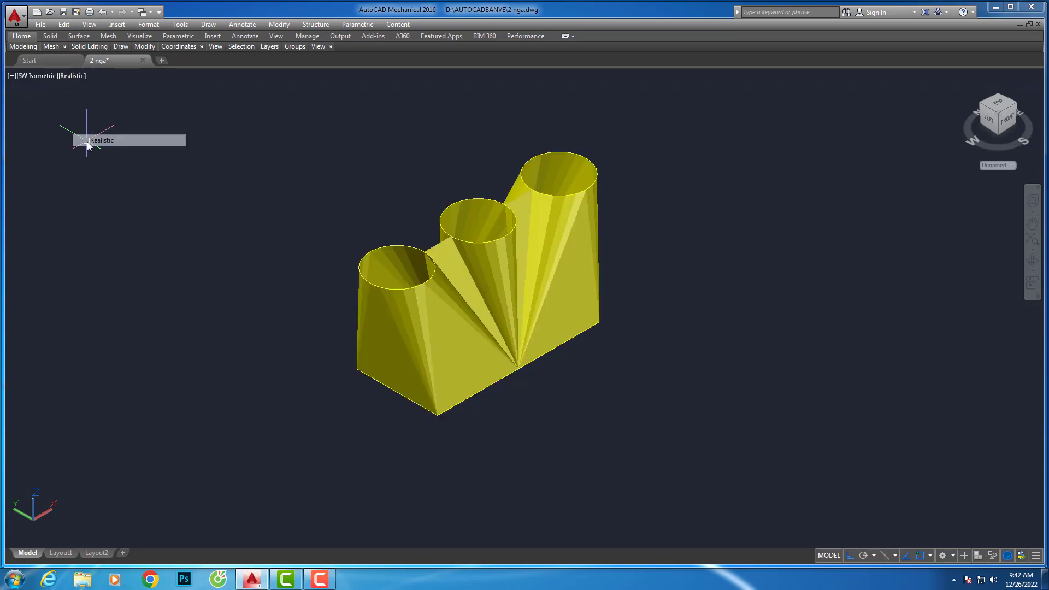
{"action": "left_click", "coordinate": [70, 77]}
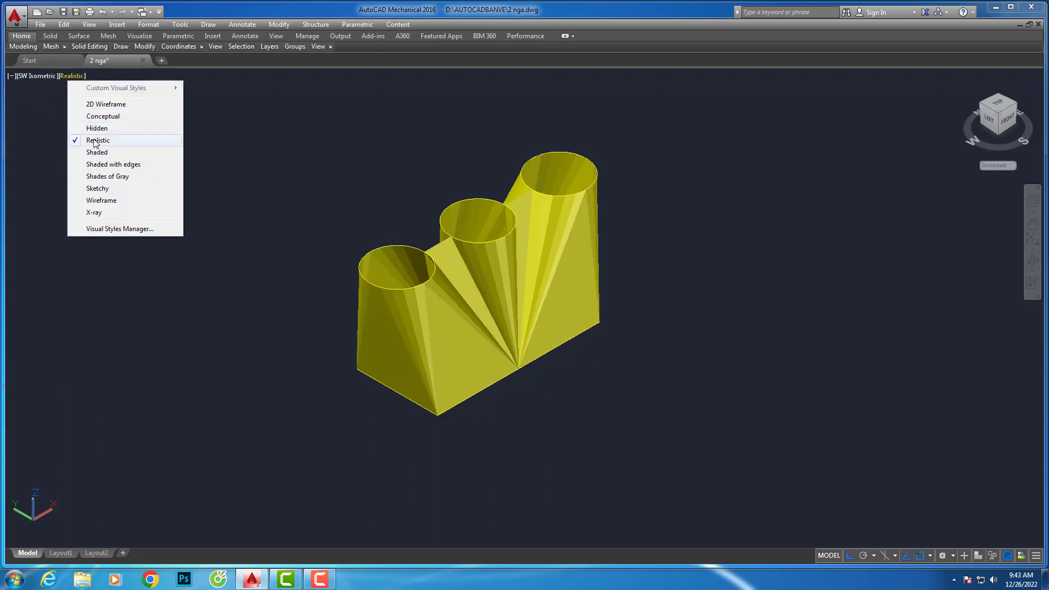
{"action": "left_click", "coordinate": [98, 153]}
{"action": "left_click", "coordinate": [71, 76]}
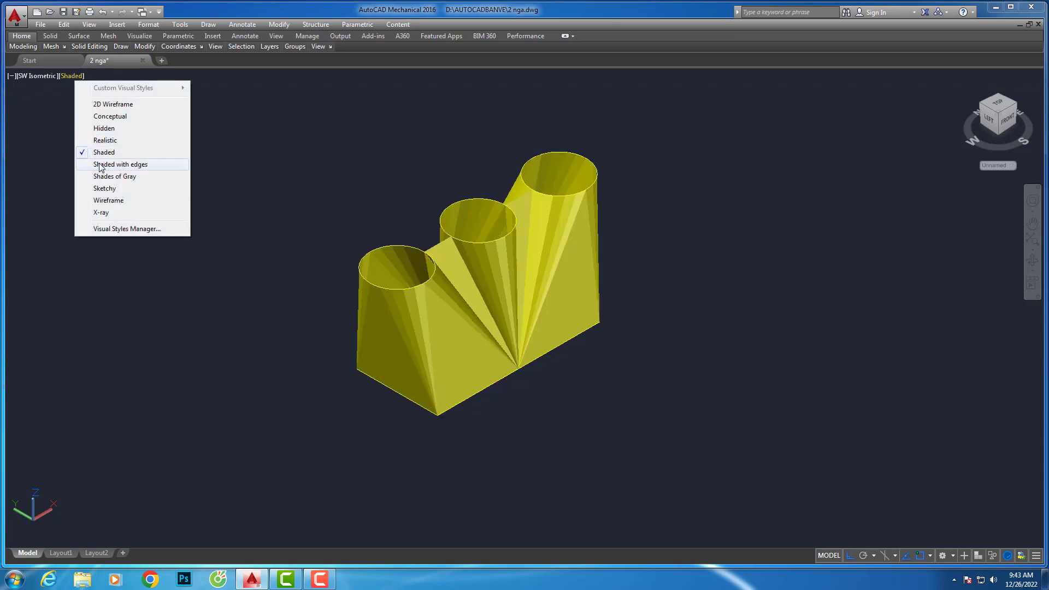
{"action": "left_click", "coordinate": [93, 165]}
{"action": "left_click", "coordinate": [78, 77]}
{"action": "left_click", "coordinate": [107, 177]}
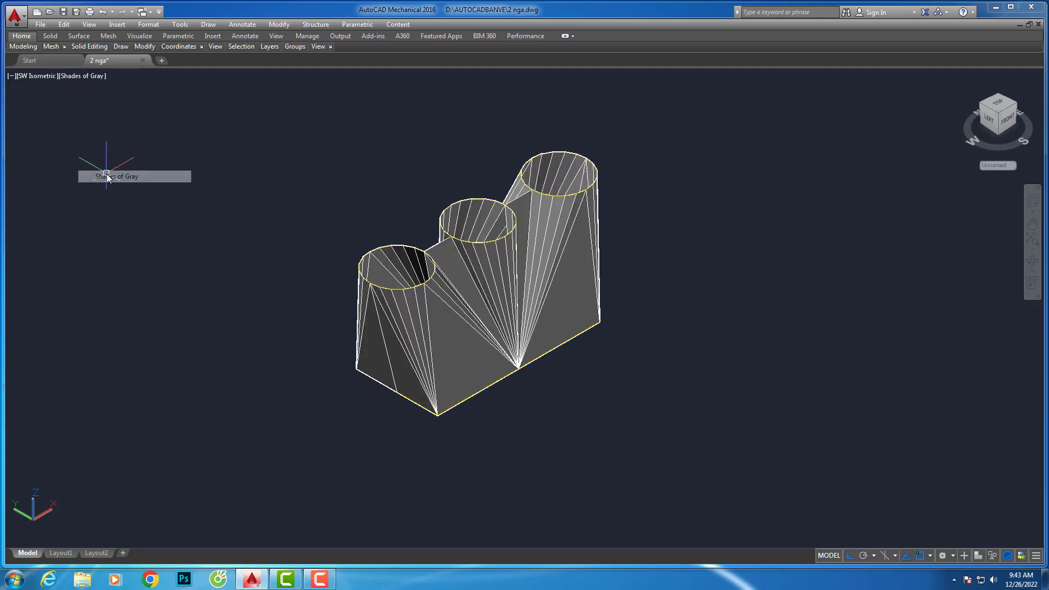
Try the Sketchy, Conceptual and then Realistic visual styles
{"action": "left_click", "coordinate": [82, 76]}
{"action": "left_click", "coordinate": [109, 189]}
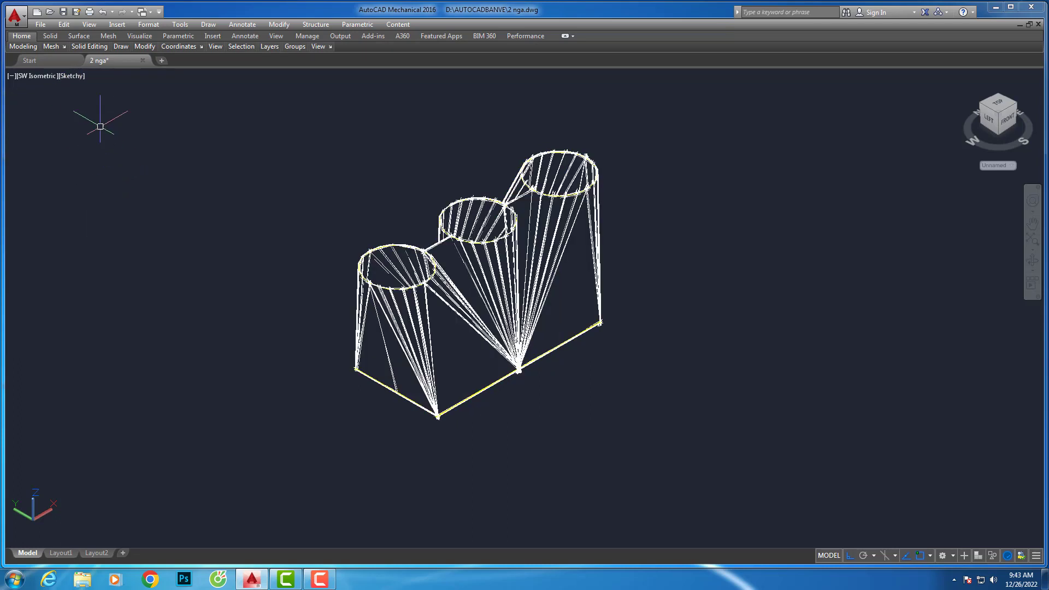
{"action": "left_click", "coordinate": [74, 78]}
{"action": "left_click", "coordinate": [98, 116]}
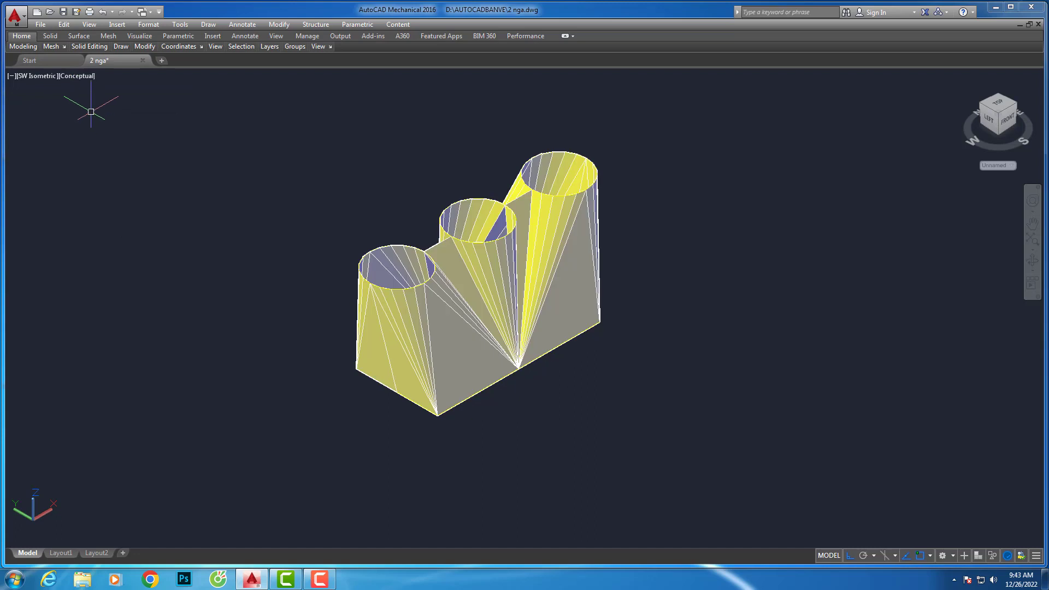
{"action": "left_click", "coordinate": [81, 77]}
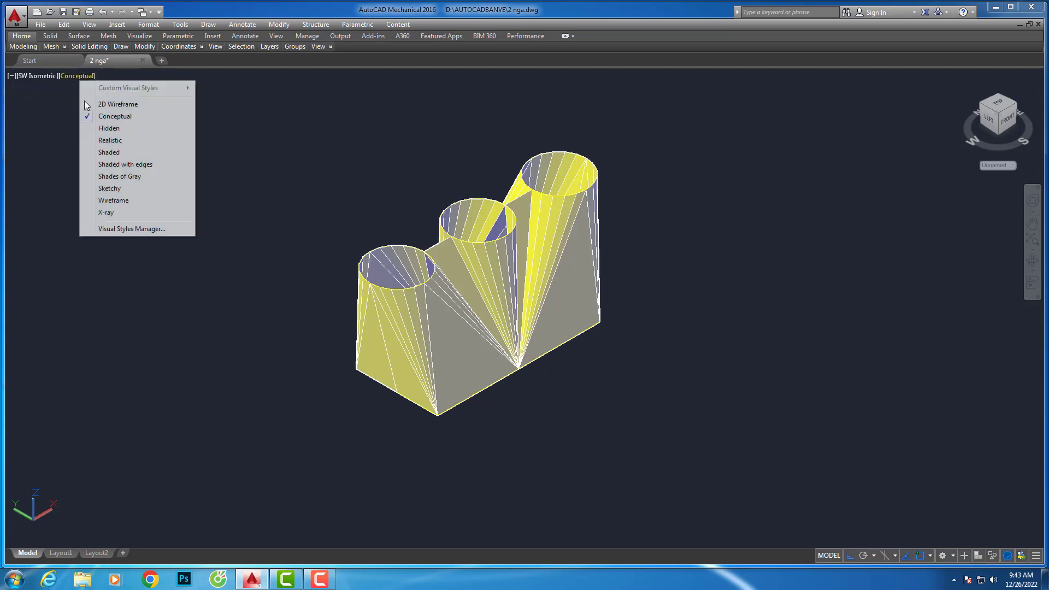
{"action": "left_click", "coordinate": [104, 140]}
{"action": "left_click", "coordinate": [1036, 262]}
Orbit to the underside, switch to Conceptual, then orbit from above to below
{"action": "mouse_move", "coordinate": [888, 302]}
{"action": "left_mouse_down"}
{"action": "mouse_move", "coordinate": [803, 234]}
{"action": "mouse_move", "coordinate": [635, 360]}
{"action": "mouse_move", "coordinate": [633, 221]}
{"action": "mouse_move", "coordinate": [425, 370]}
{"action": "mouse_move", "coordinate": [506, 290]}
{"action": "mouse_move", "coordinate": [365, 227]}
{"action": "left_mouse_up"}
{"action": "key", "text": "Escape"}
{"action": "left_click", "coordinate": [71, 76]}
{"action": "left_click", "coordinate": [110, 116]}
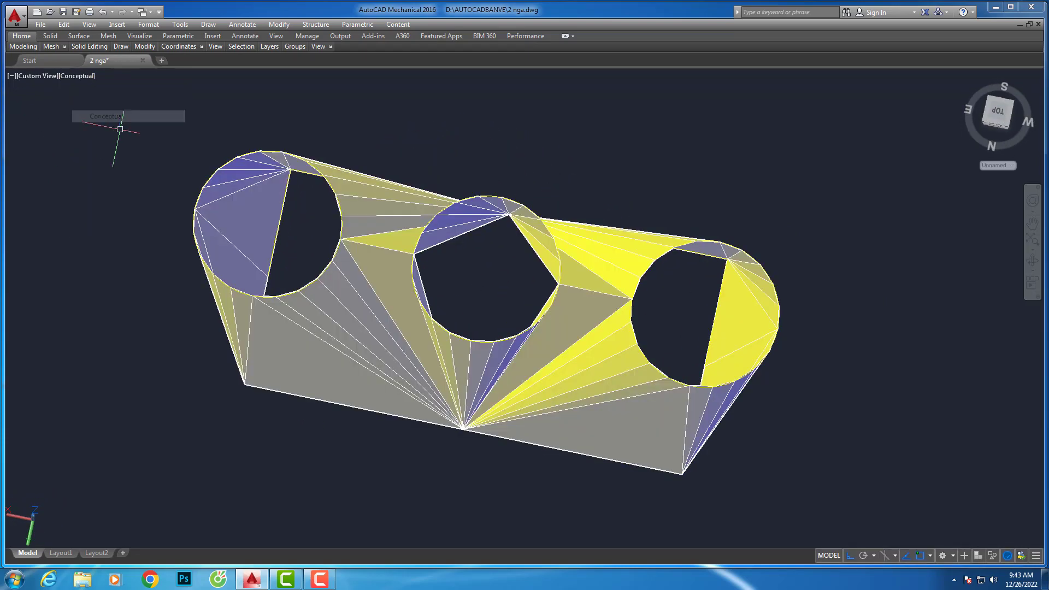
{"action": "left_click", "coordinate": [1032, 260]}
{"action": "mouse_move", "coordinate": [895, 232]}
{"action": "left_mouse_down"}
{"action": "mouse_move", "coordinate": [549, 155]}
{"action": "mouse_move", "coordinate": [367, 156]}
{"action": "mouse_move", "coordinate": [754, 191]}
{"action": "mouse_move", "coordinate": [469, 244]}
{"action": "mouse_move", "coordinate": [654, 218]}
{"action": "mouse_move", "coordinate": [515, 197]}
{"action": "mouse_move", "coordinate": [432, 235]}
{"action": "mouse_move", "coordinate": [579, 232]}
{"action": "mouse_move", "coordinate": [592, 248]}
{"action": "mouse_move", "coordinate": [473, 296]}
{"action": "left_mouse_up"}
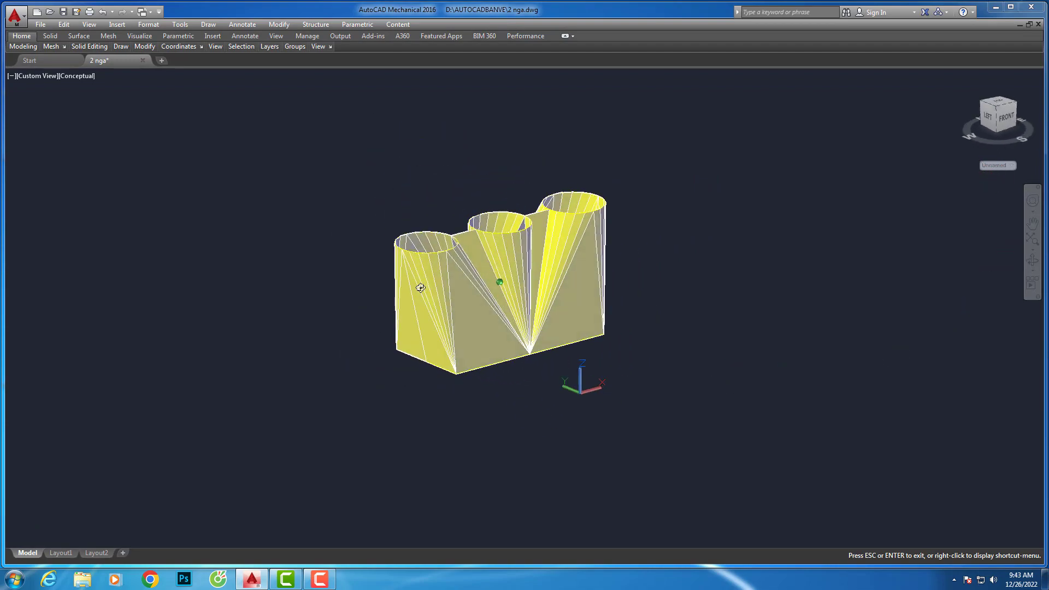
{"action": "left_click_drag", "start_coordinate": [551, 271], "coordinate": [531, 323]}
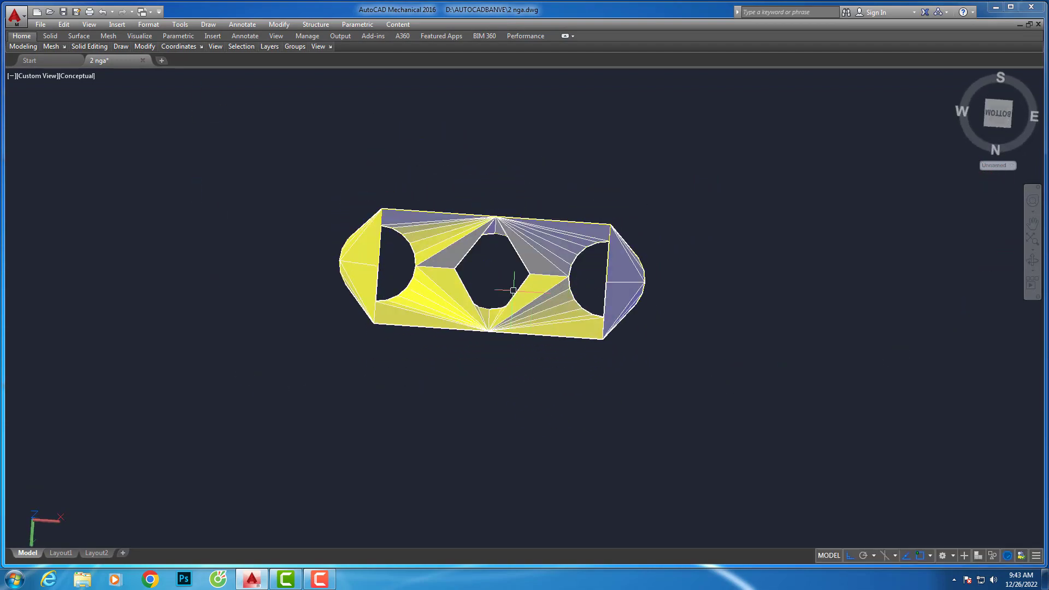
View the model in Top, Bottom, Right and Front views in turn
{"action": "left_click", "coordinate": [37, 76]}
{"action": "left_click", "coordinate": [47, 105]}
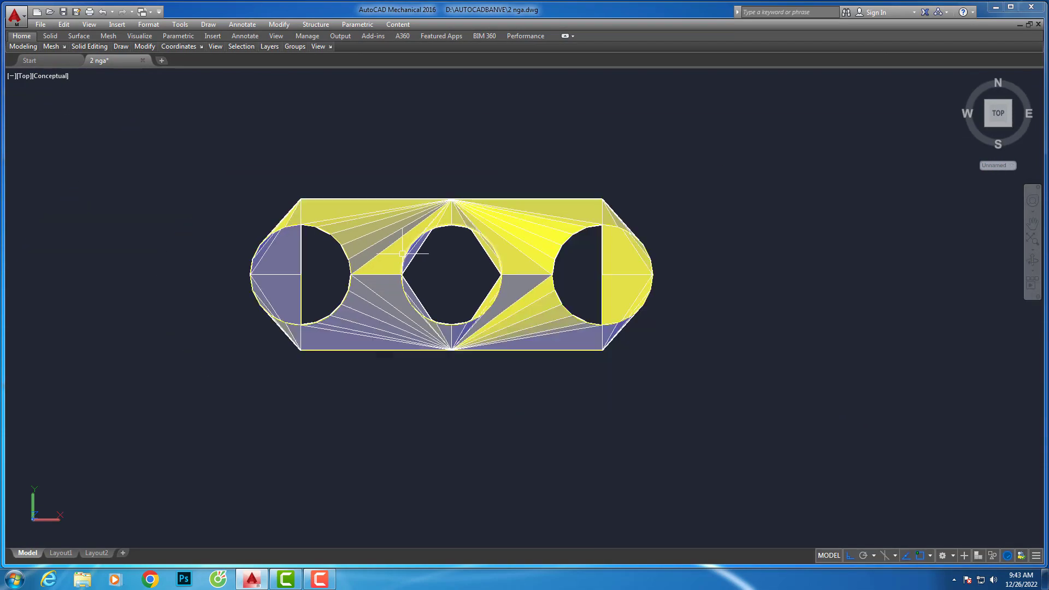
{"action": "left_click", "coordinate": [24, 78]}
{"action": "left_click", "coordinate": [43, 116]}
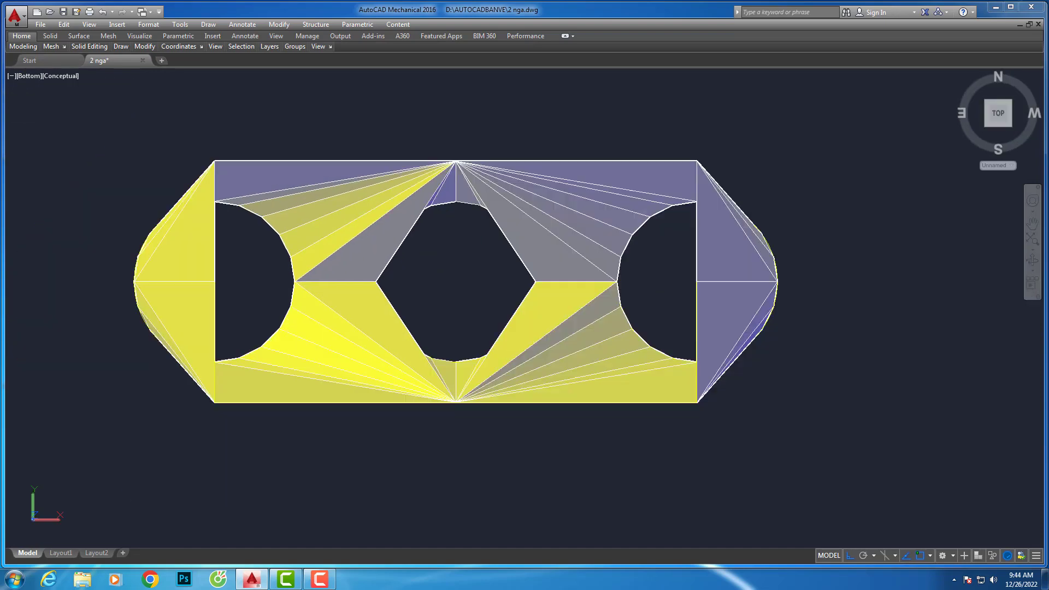
{"action": "scroll", "coordinate": [348, 239], "scroll_direction": "up", "scroll_amount": 2}
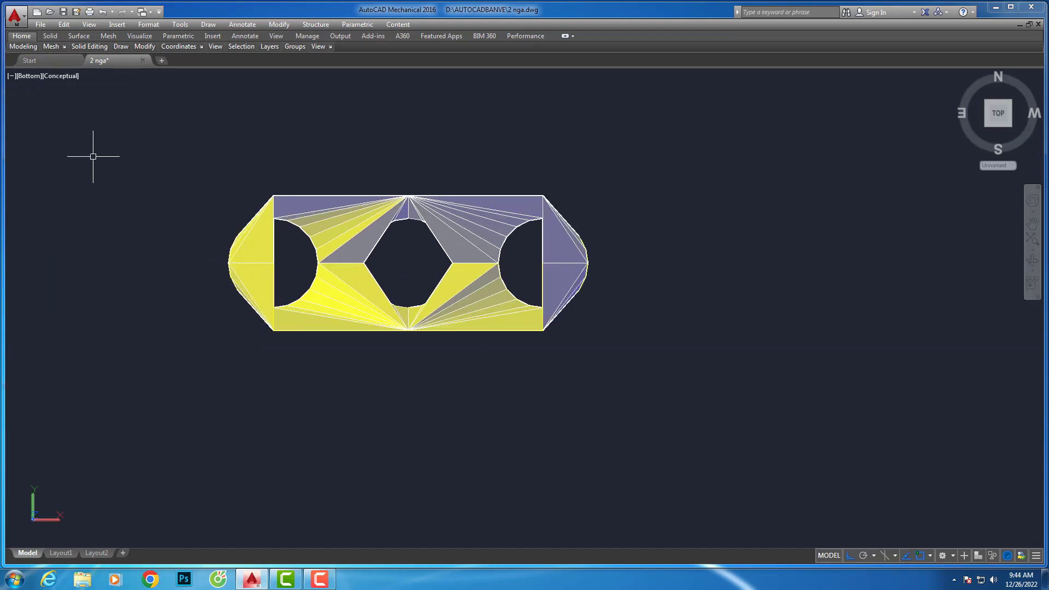
{"action": "left_click", "coordinate": [34, 79]}
{"action": "left_click", "coordinate": [44, 137]}
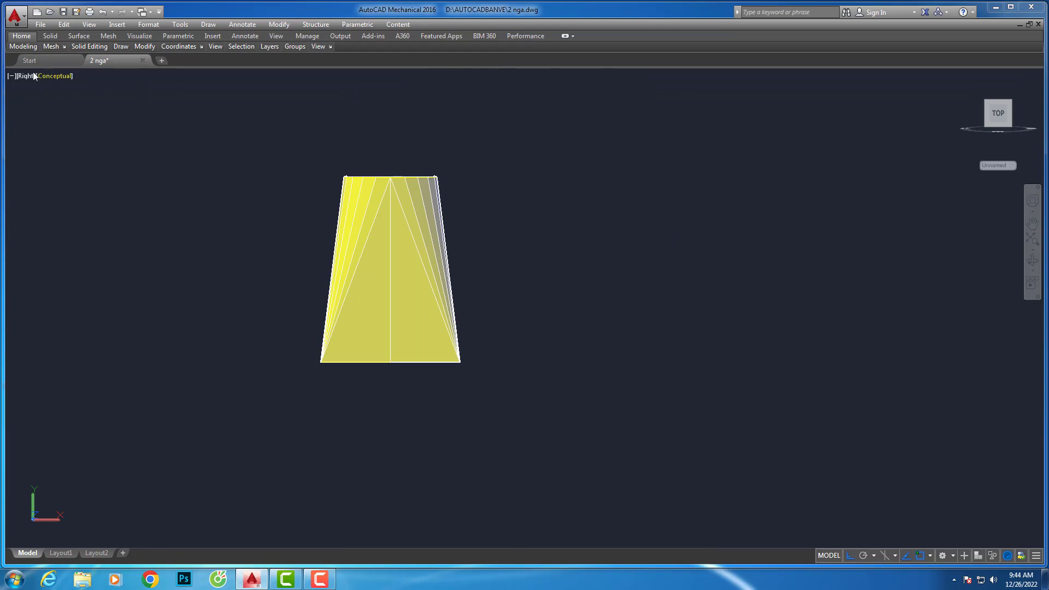
{"action": "left_click", "coordinate": [34, 76]}
{"action": "left_click", "coordinate": [44, 150]}
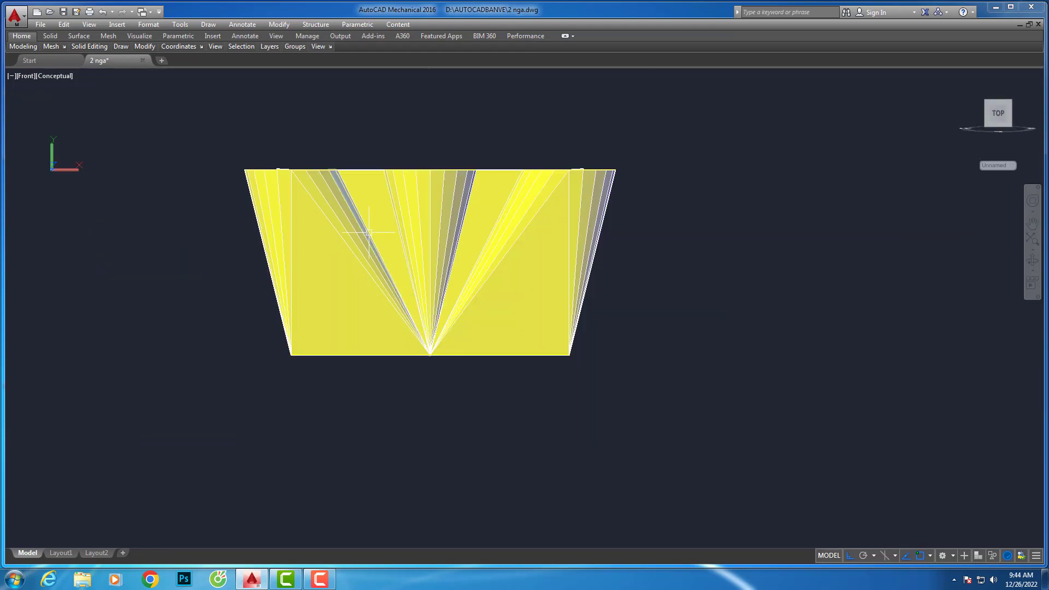
View the model in SW, SE and NE Isometric views in turn
{"action": "left_click", "coordinate": [29, 75]}
{"action": "left_click", "coordinate": [47, 175]}
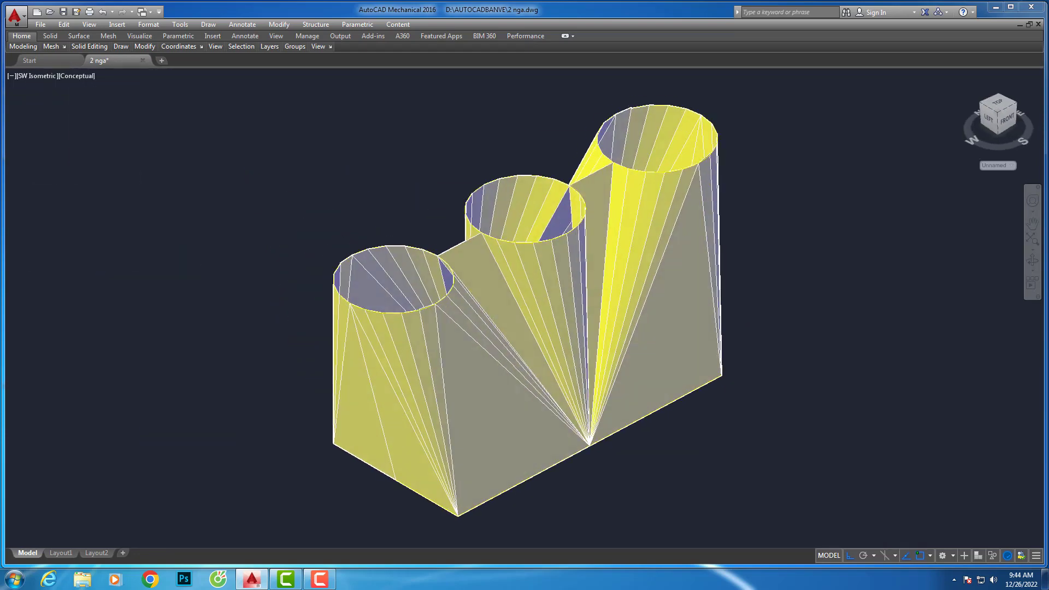
{"action": "left_click", "coordinate": [38, 75]}
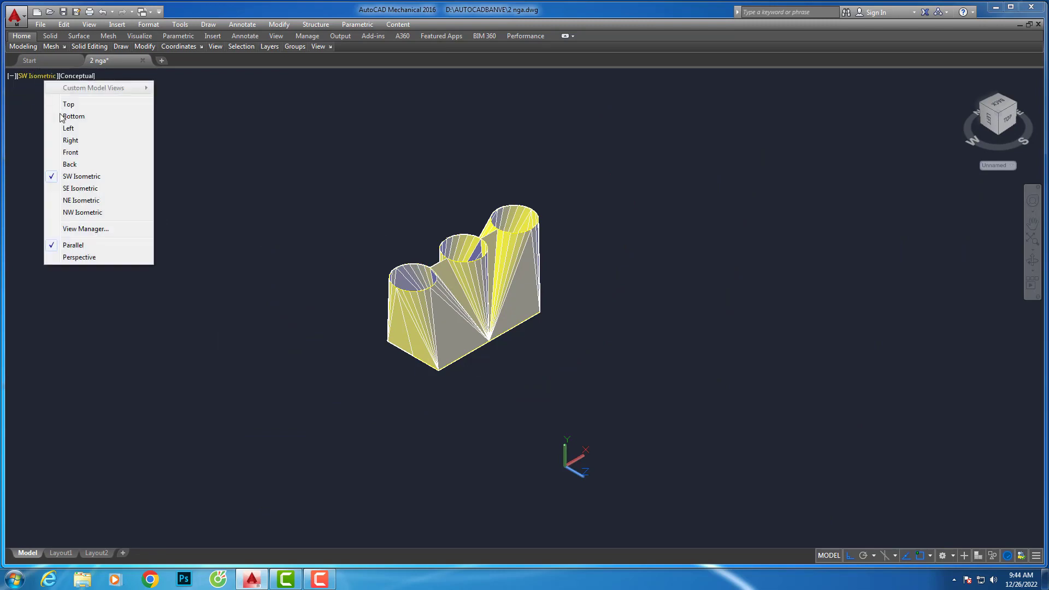
{"action": "left_click", "coordinate": [77, 189]}
{"action": "left_click", "coordinate": [36, 77]}
{"action": "left_click", "coordinate": [72, 200]}
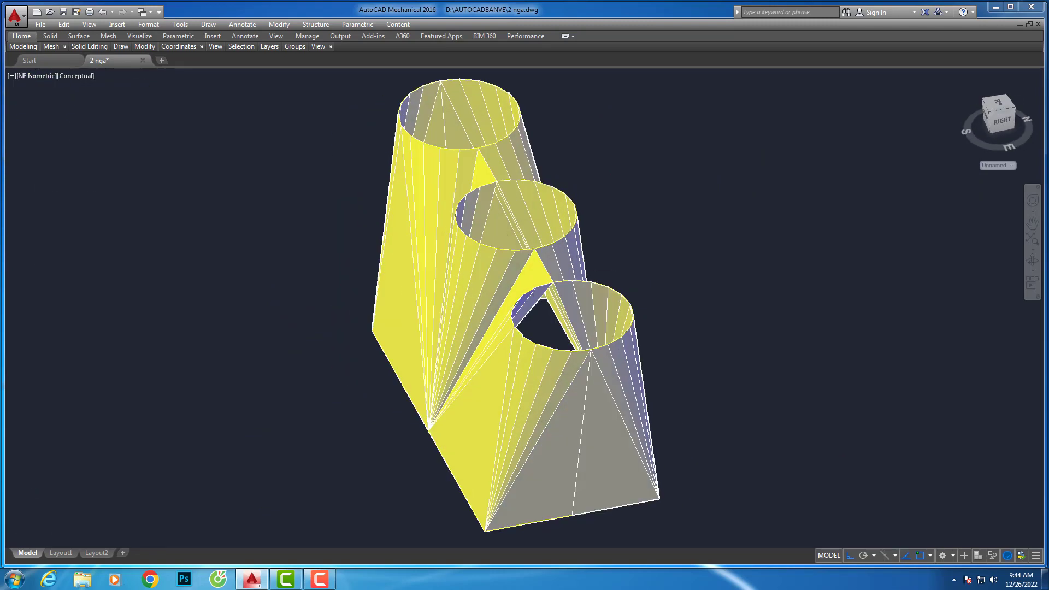